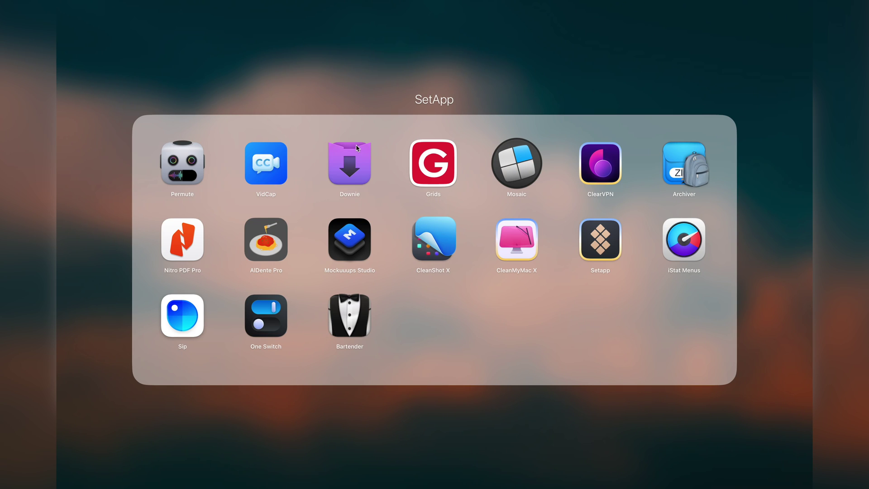
Step: Open Permute, add the WEBP image from the desktop and convert it to JPEG
left_click(181, 172)
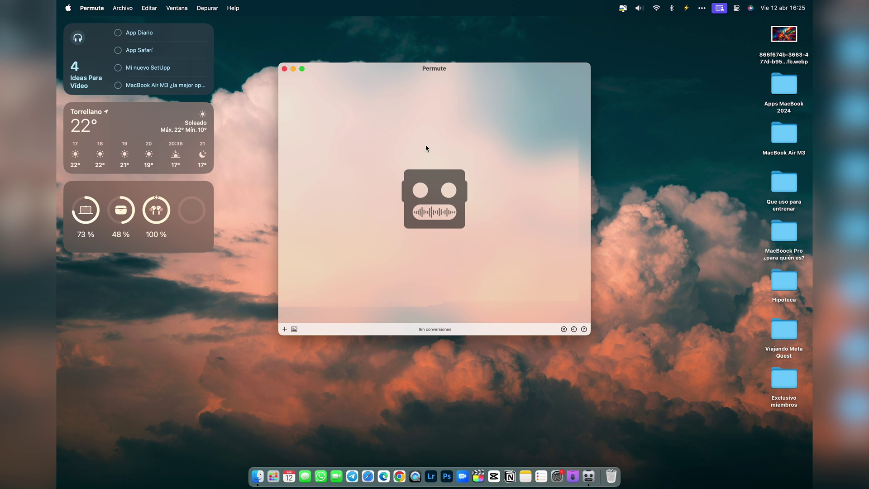
left_click_drag(787, 39, 398, 189)
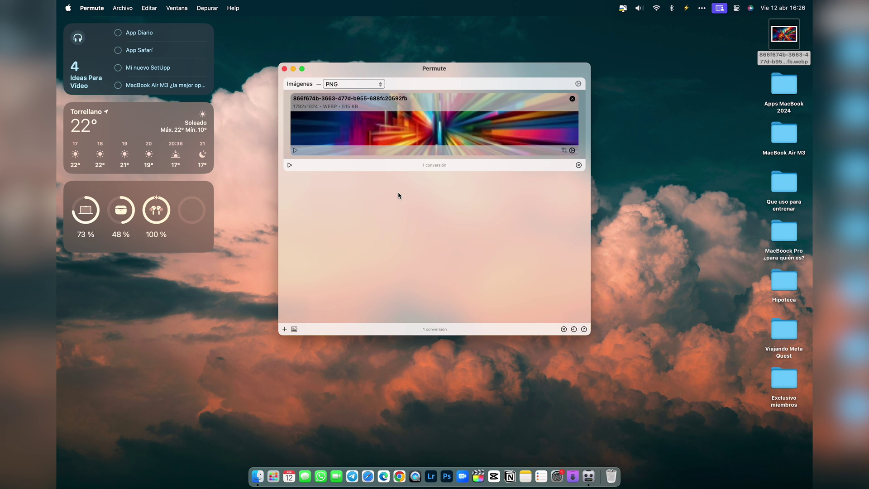
left_click(378, 84)
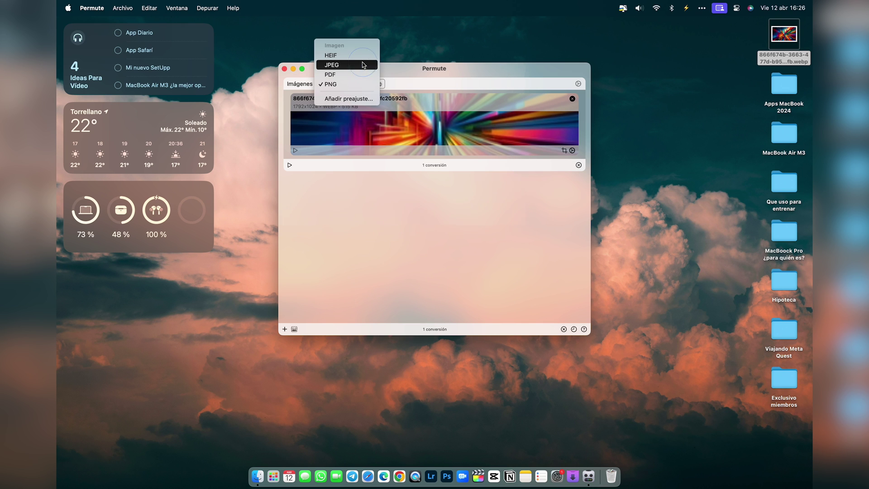
left_click(363, 65)
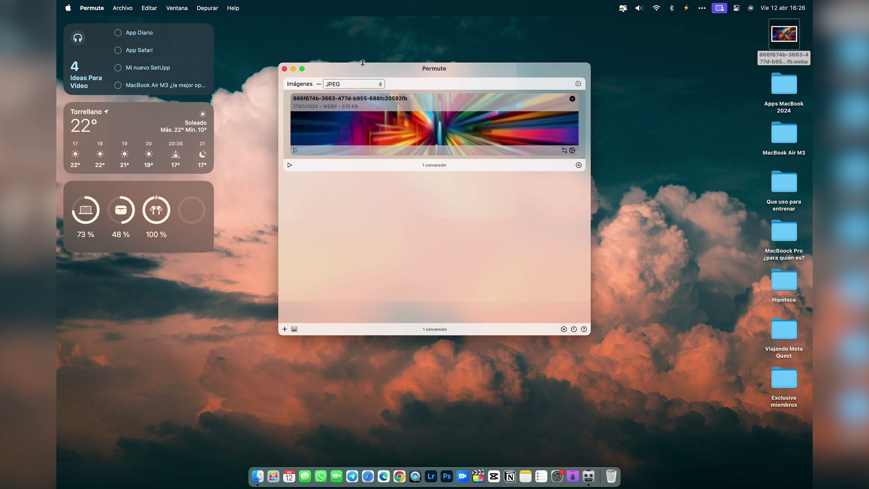
left_click(291, 167)
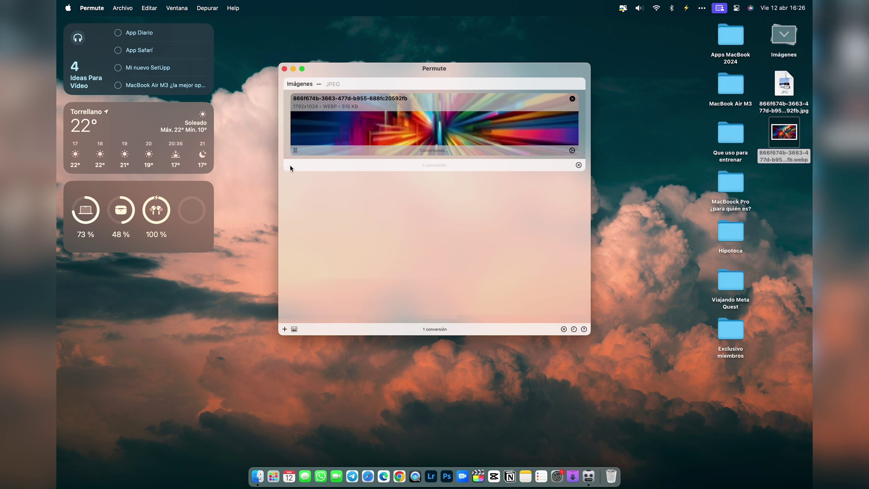
left_click(792, 94)
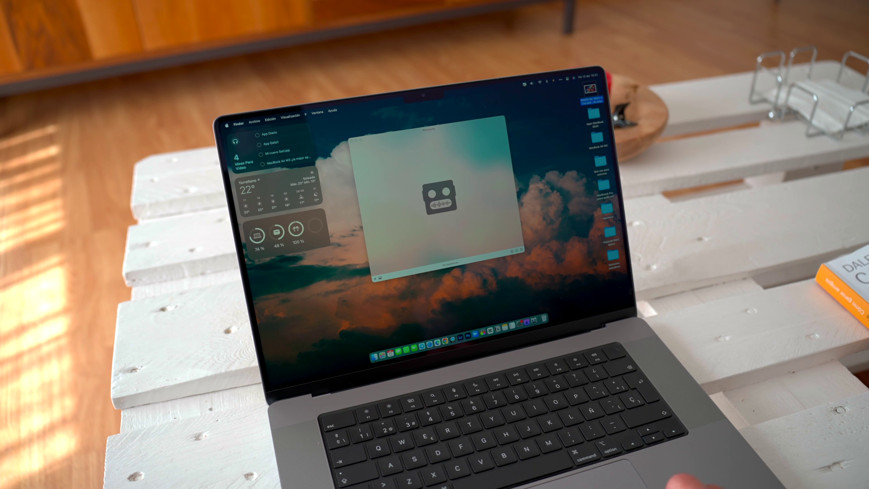
Step: Add the desktop WEBP image to Permute again and set its output format to PNG
left_click_drag(590, 89, 457, 173)
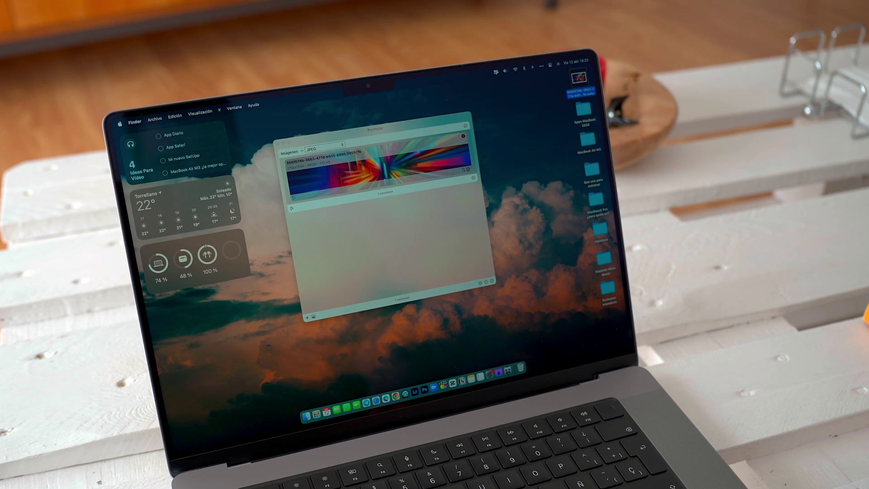
left_click(341, 144)
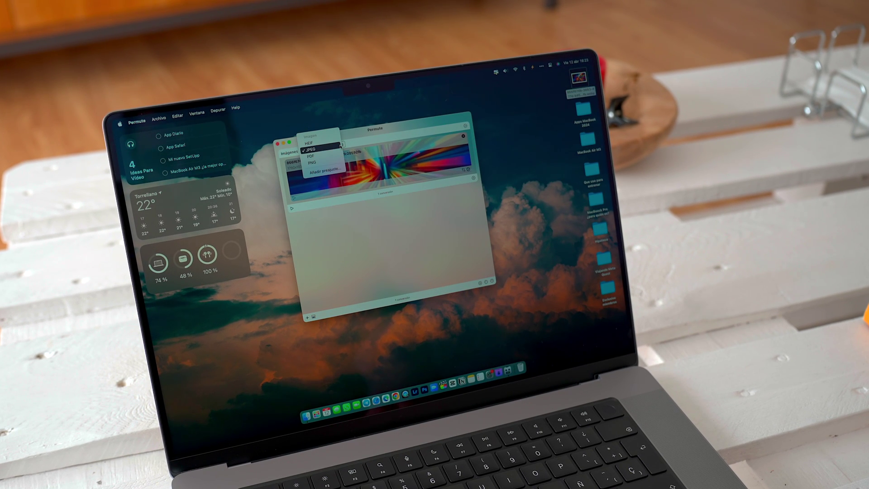
left_click(312, 163)
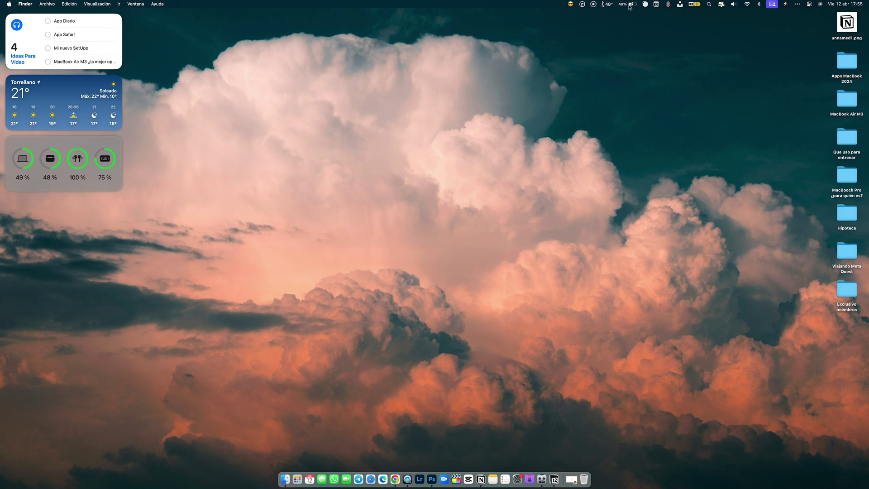
Step: Open the AlDente battery charge controls and set the charge limit to 20%
left_click(630, 5)
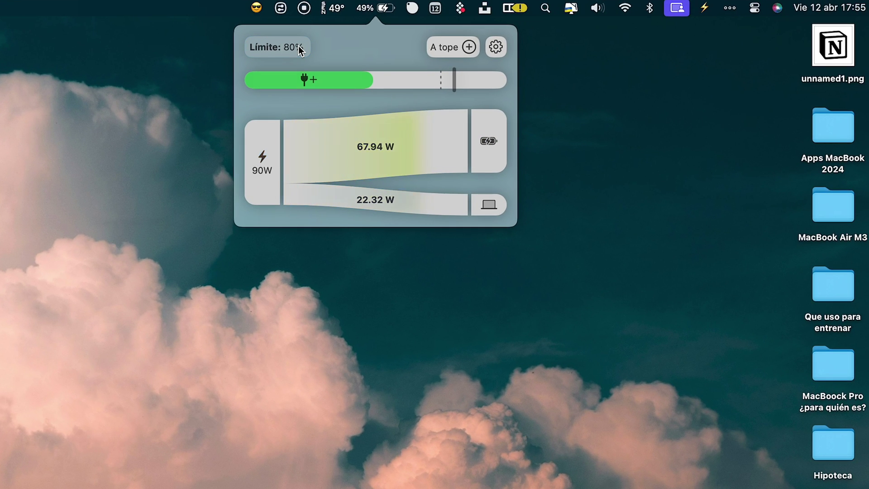
left_click(298, 45)
type("2")
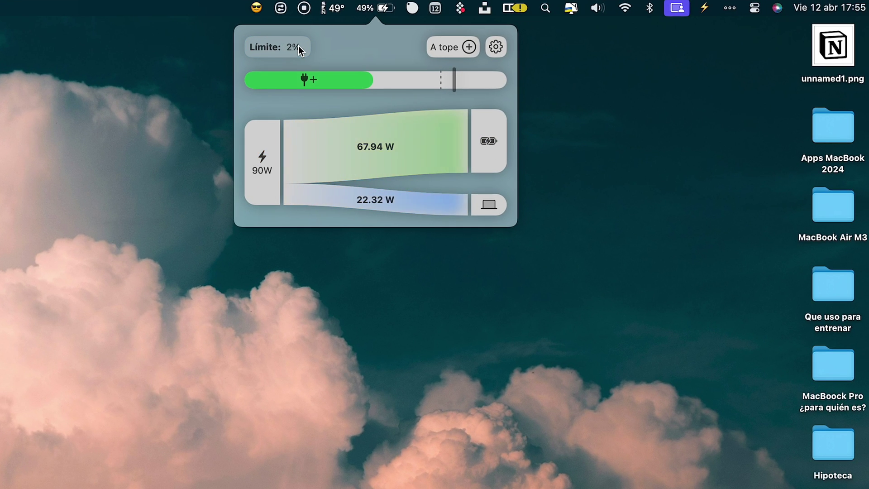
type("0")
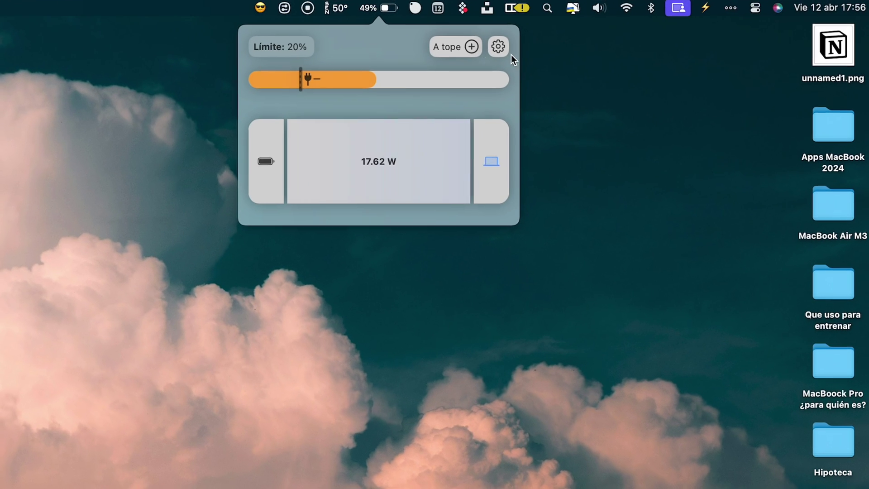
Step: Activate the A tope full charge for the battery and open the charge settings
left_click(471, 46)
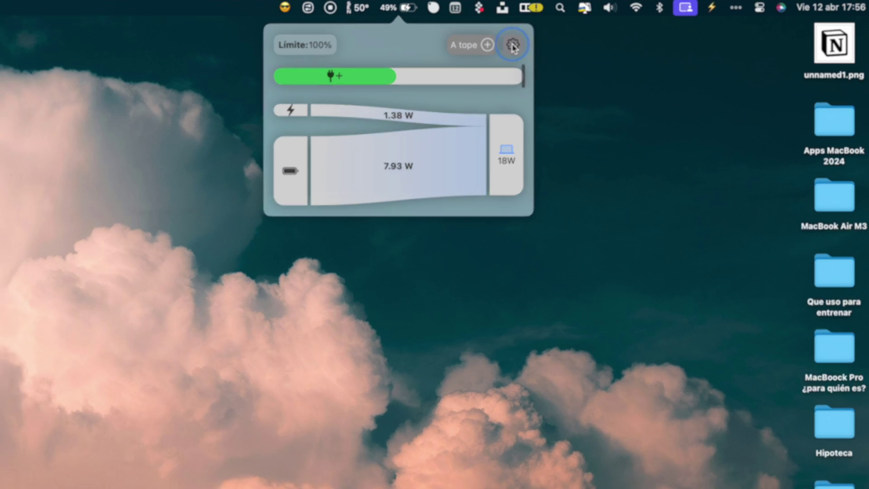
left_click(496, 47)
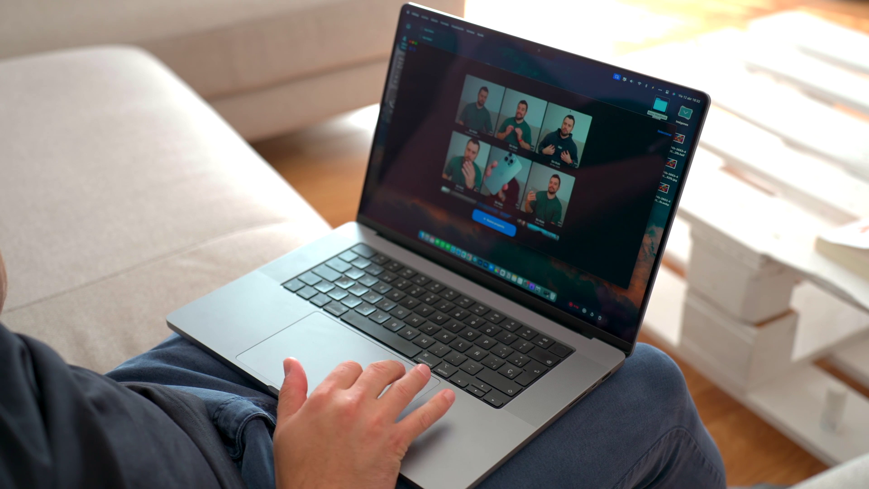
Step: In VidCap, reduce the subtitle text size and apply the second caption style with the Palabra Única animation
left_click(496, 231)
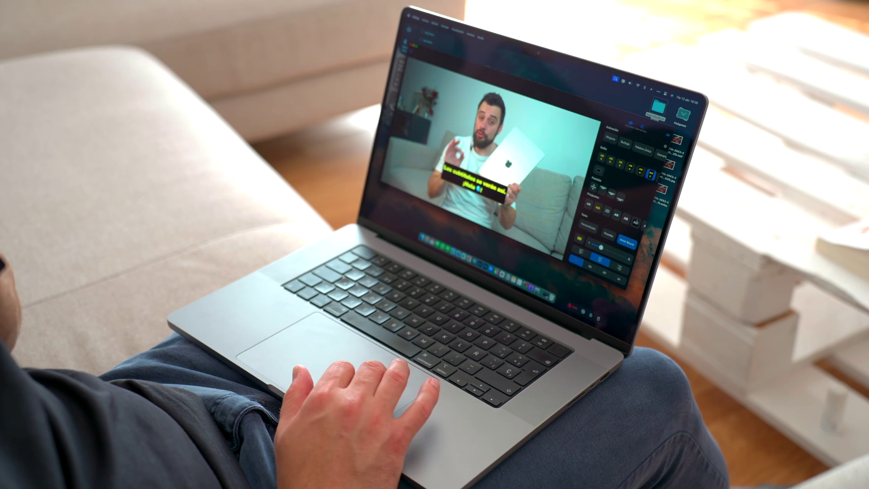
left_click_drag(601, 248, 598, 246)
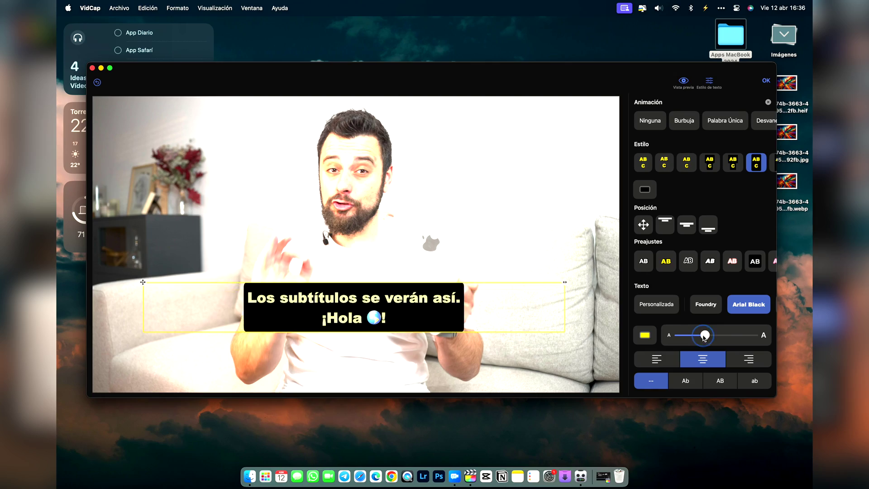
mouse_move(702, 335)
left_mouse_down()
mouse_move(729, 335)
mouse_move(688, 337)
left_mouse_up()
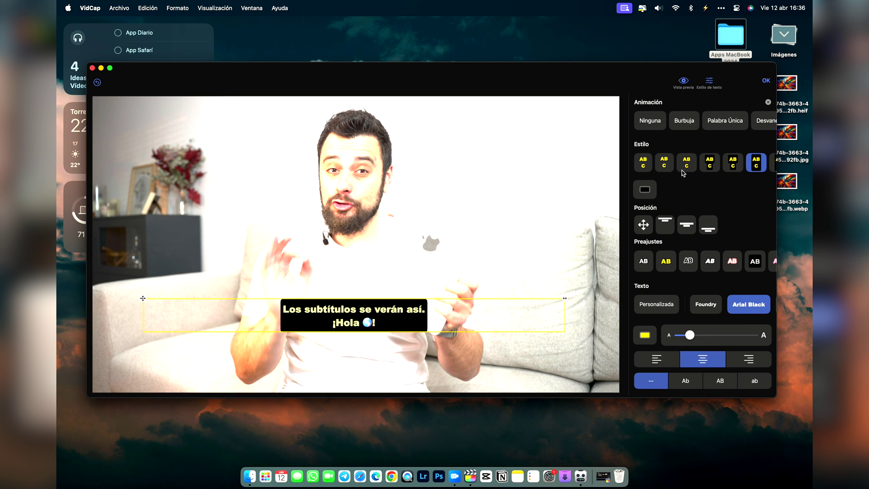
left_click(670, 163)
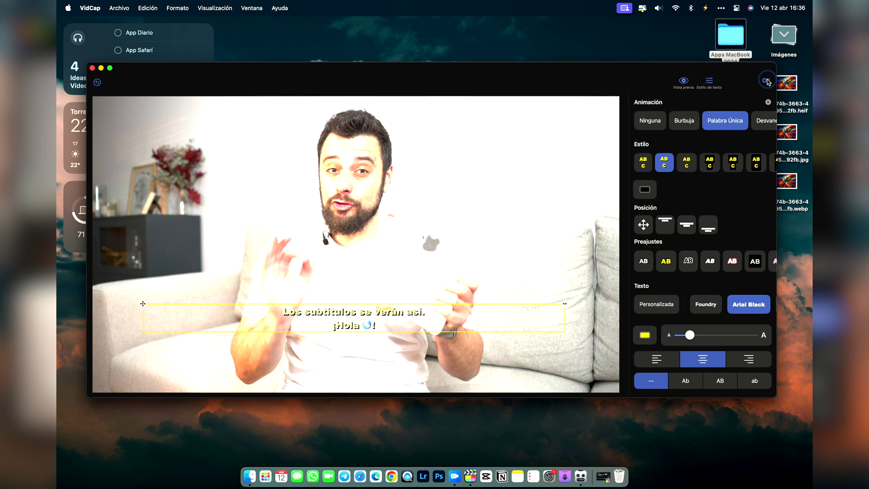
left_click(766, 81)
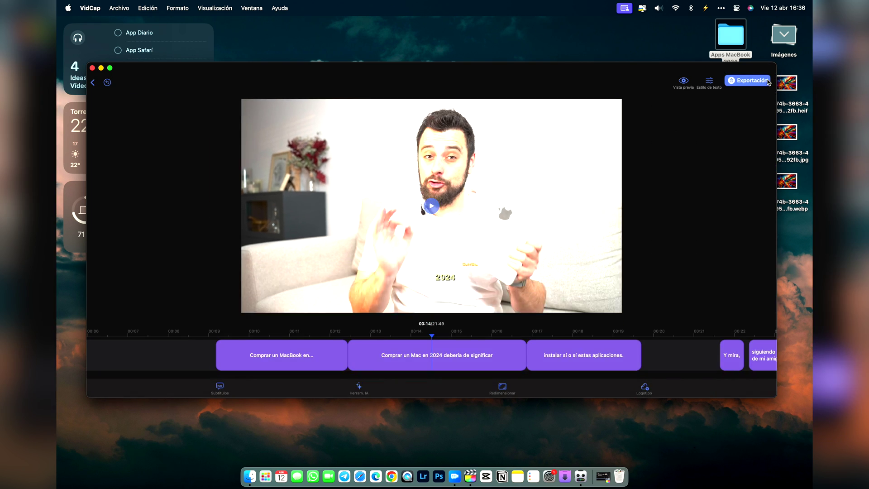
Step: Play the subtitled video preview in VidCap with the system sound muted
left_click(431, 207)
key("XF86AudioMute")
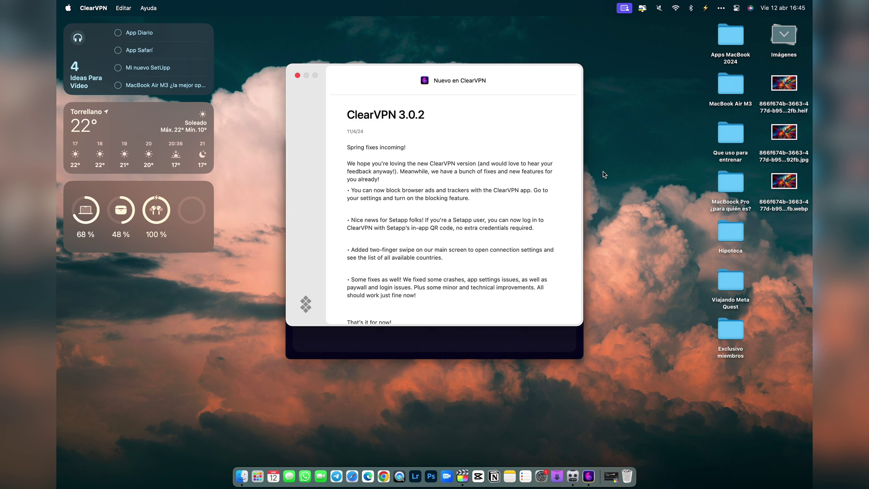
Step: In ClearVPN, dismiss the release notes and switch the VPN connection from Spain to the USA (Miami) server
left_click(298, 76)
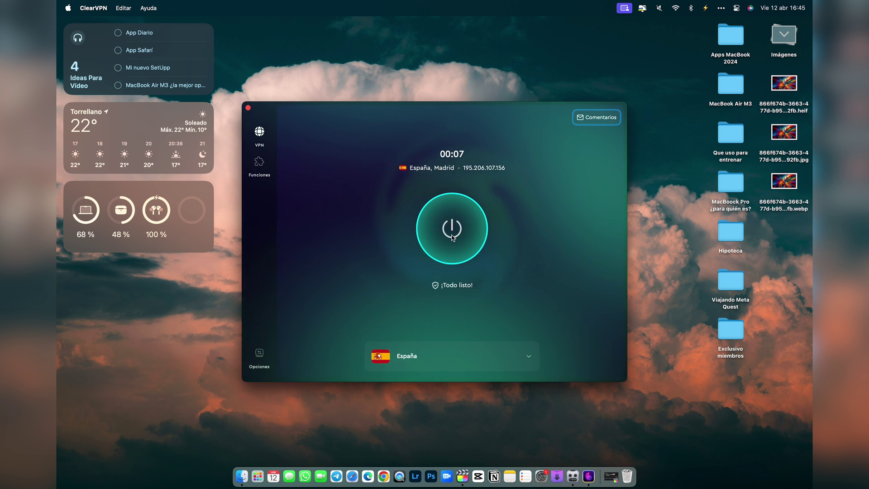
left_click(452, 237)
left_click(457, 362)
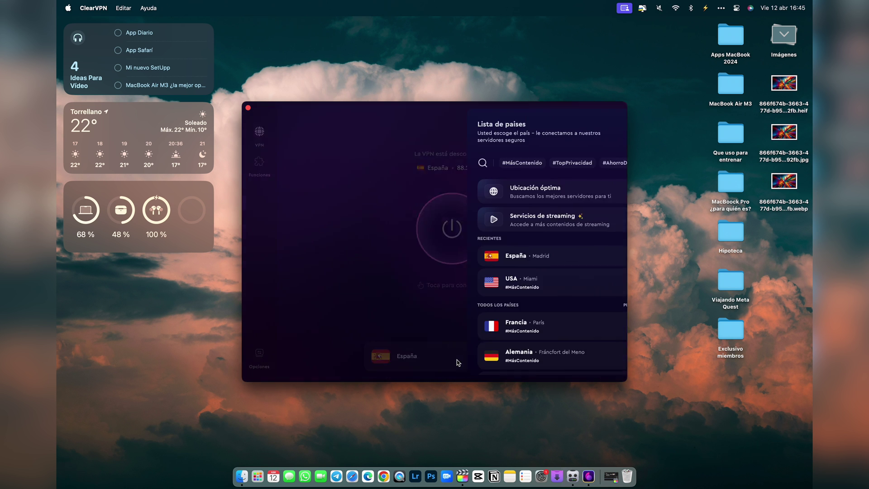
left_click(509, 284)
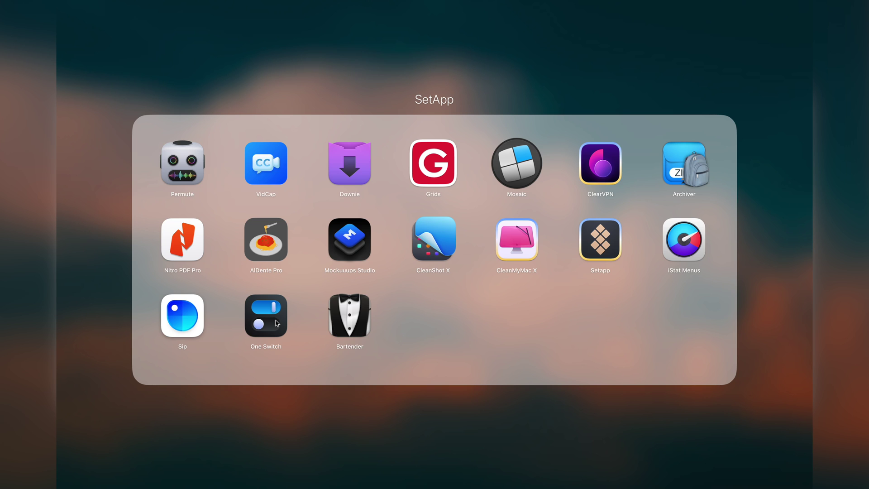
Step: Launch One Switch, close its preferences window and open its list of quick switches
left_click(270, 313)
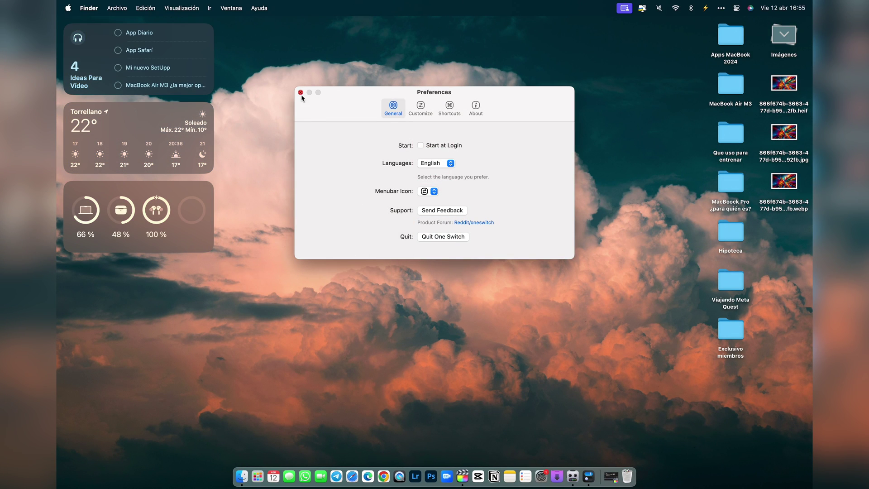
left_click(300, 92)
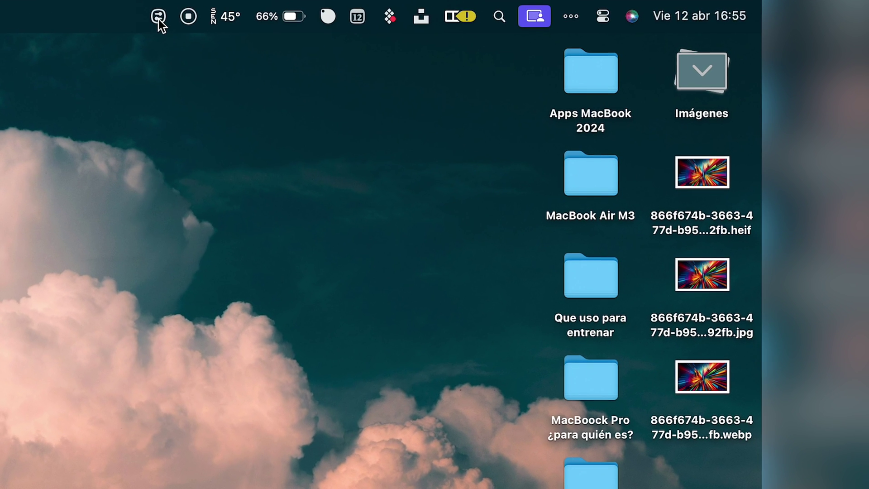
left_click(524, 9)
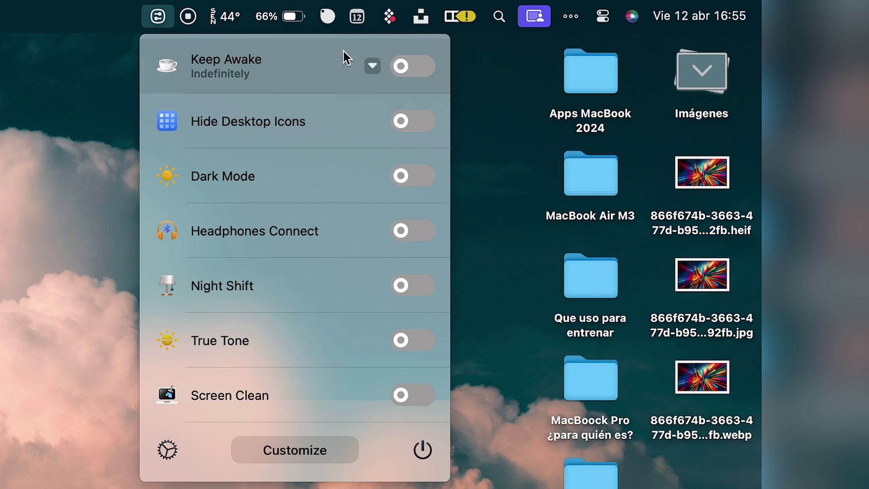
Step: Try Keep Awake on and off, viewing its duration options, and turn on Hide Desktop Icons
left_click(401, 67)
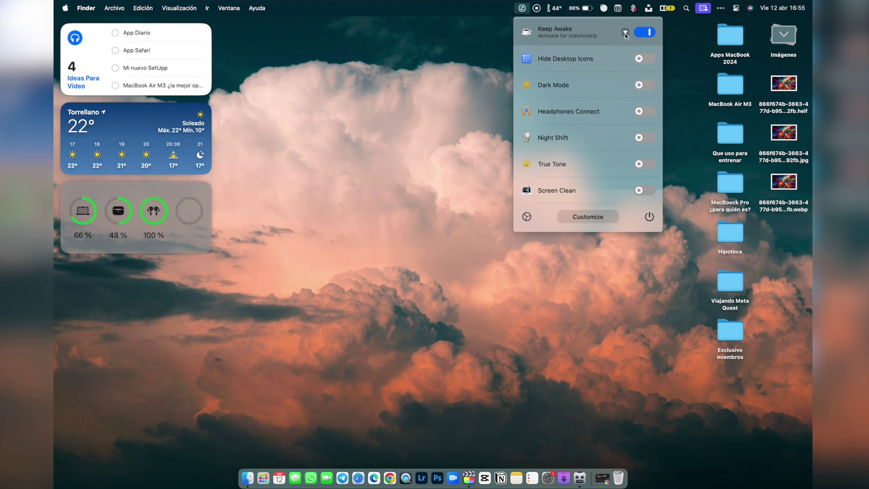
left_click(373, 67)
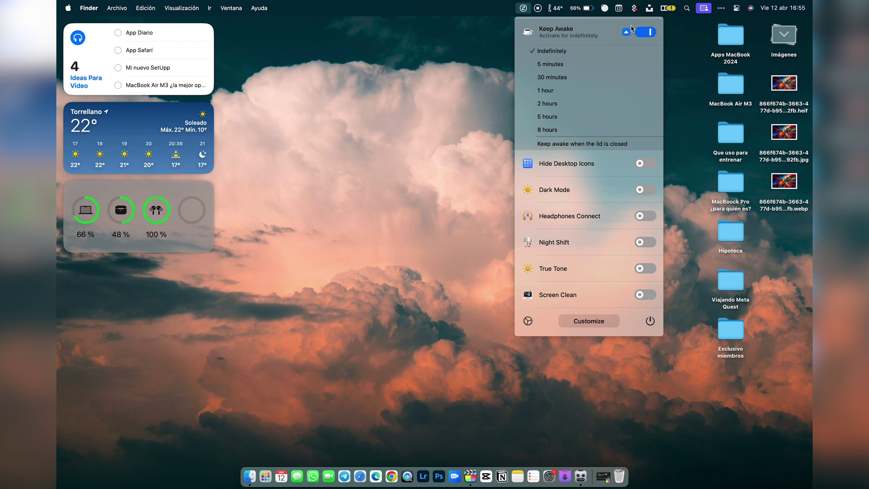
left_click(628, 32)
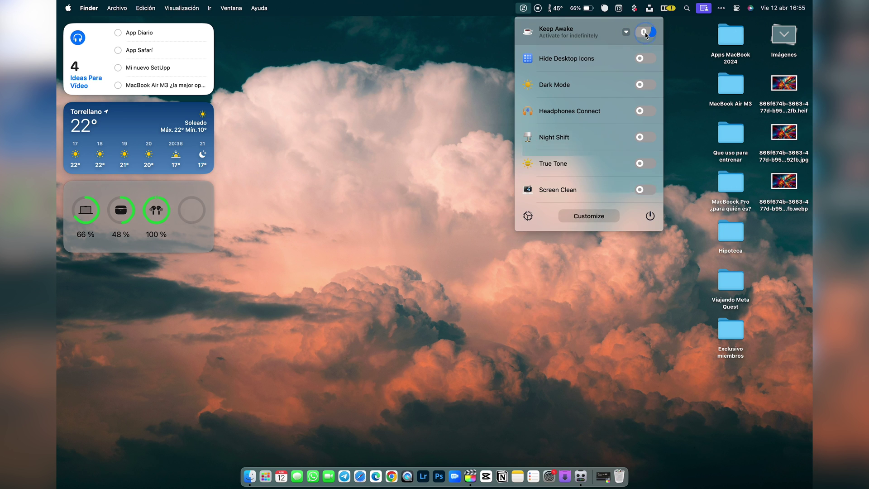
left_click(645, 61)
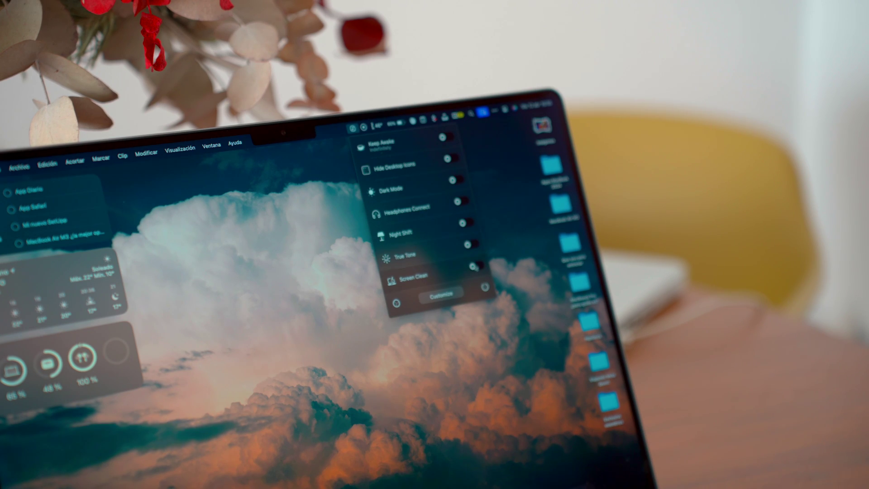
Step: Start the Screen Clean mode and exit it
left_click(477, 267)
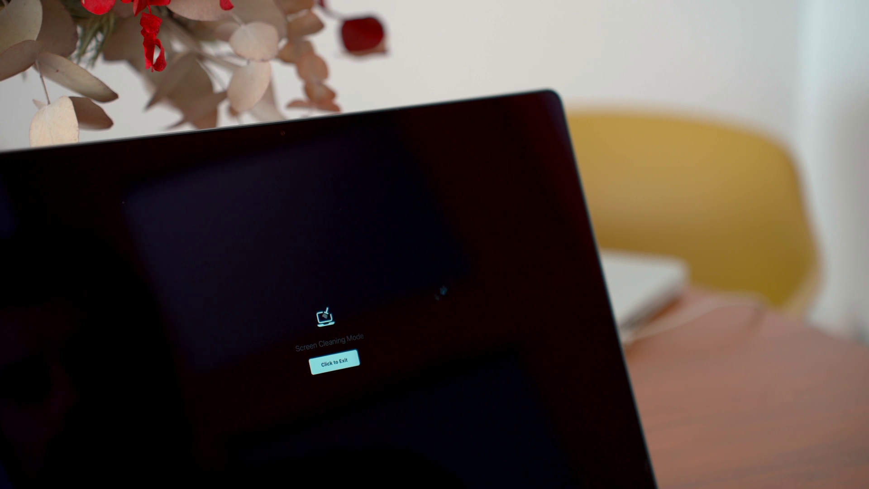
left_click(355, 356)
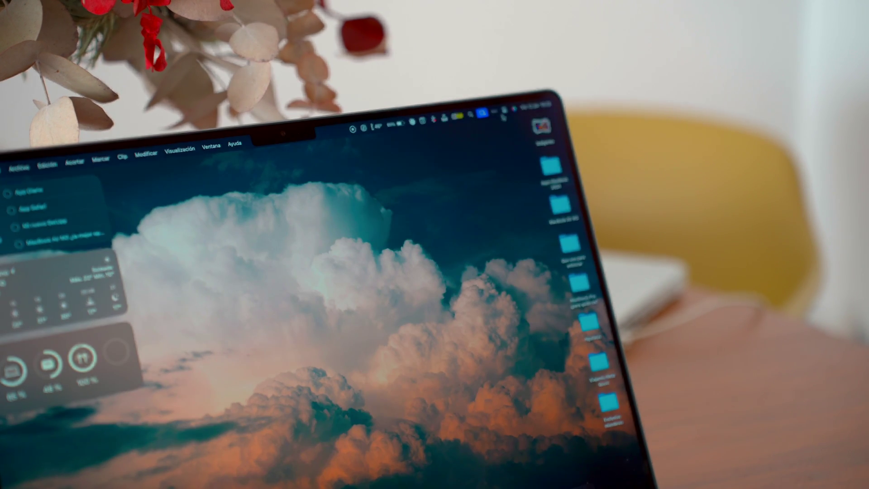
Step: Reopen the One Switch list, review the Keep Awake durations and turn on Keep Awake indefinitely
left_click(353, 130)
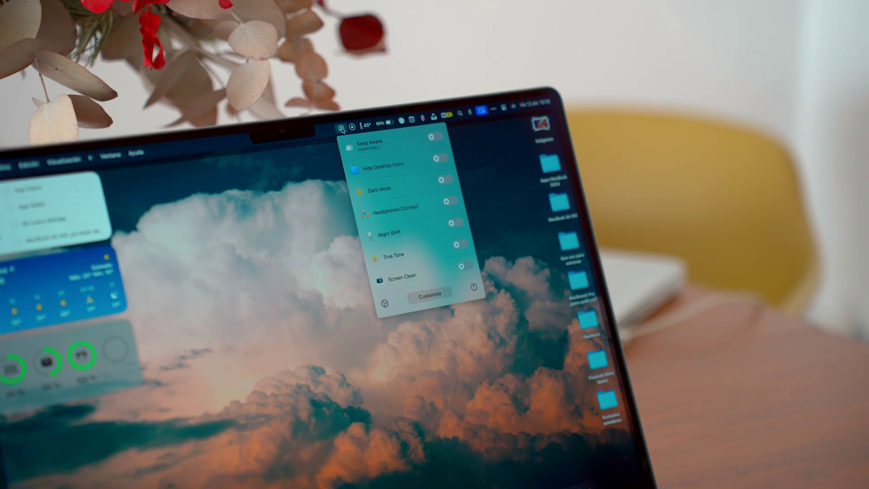
left_click(421, 138)
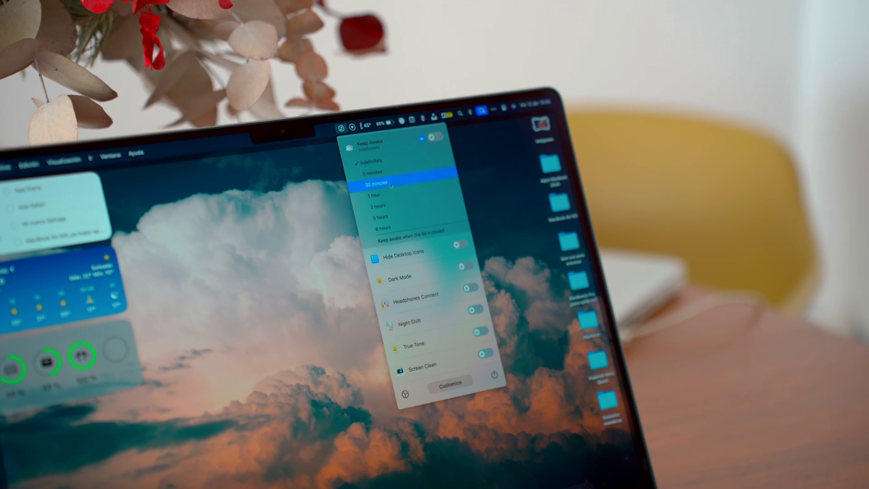
left_click(422, 138)
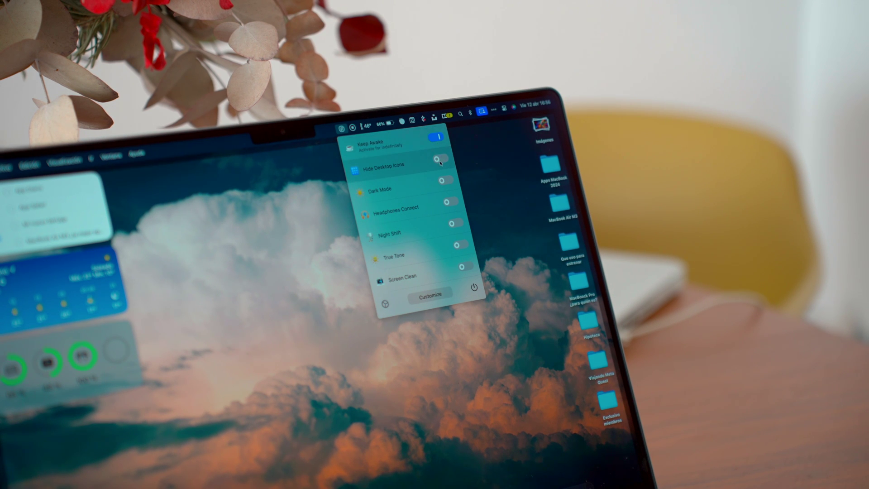
Step: Turn on Hide Desktop Icons, then review the Keep Awake duration options and turn on Keep Awake
left_click(440, 161)
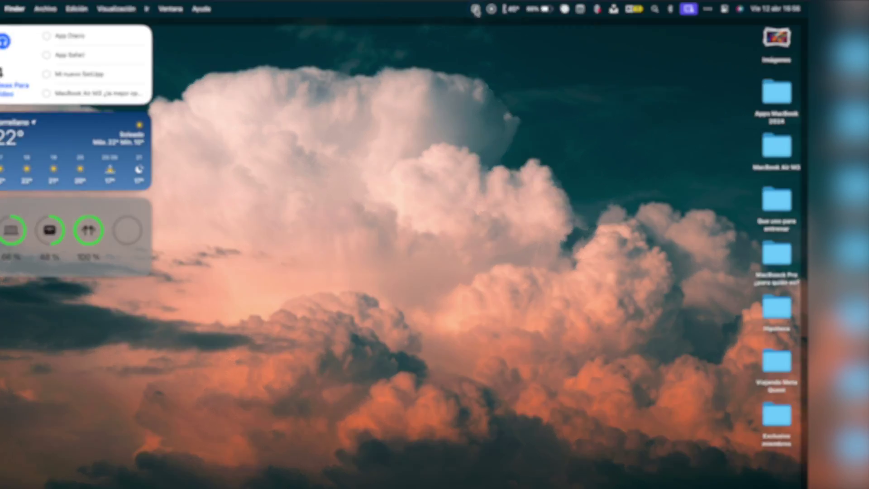
left_click(509, 7)
left_click(343, 66)
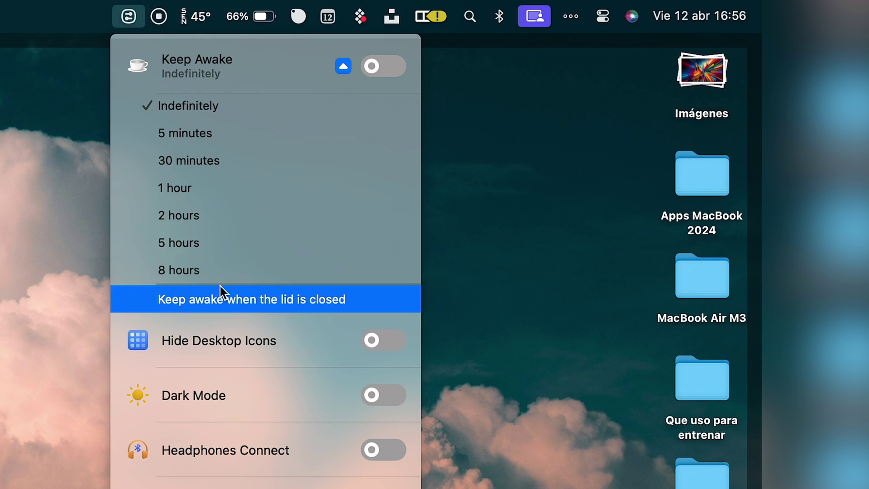
left_click(345, 68)
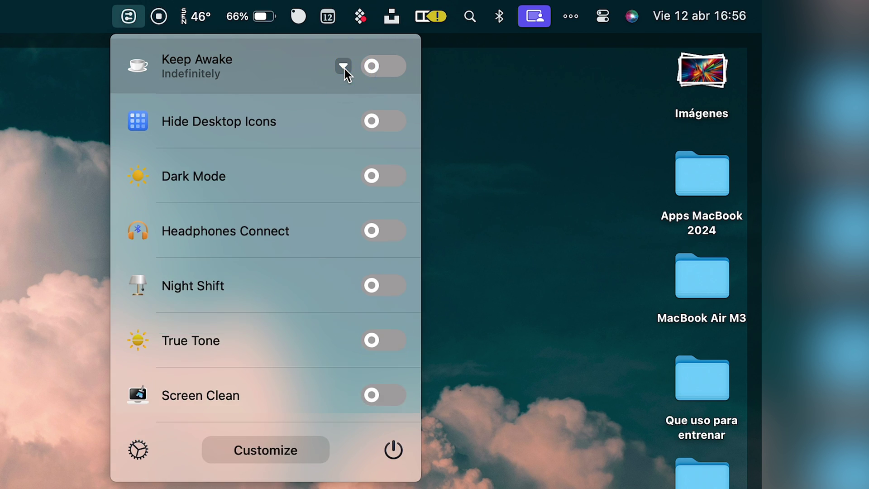
left_click(385, 68)
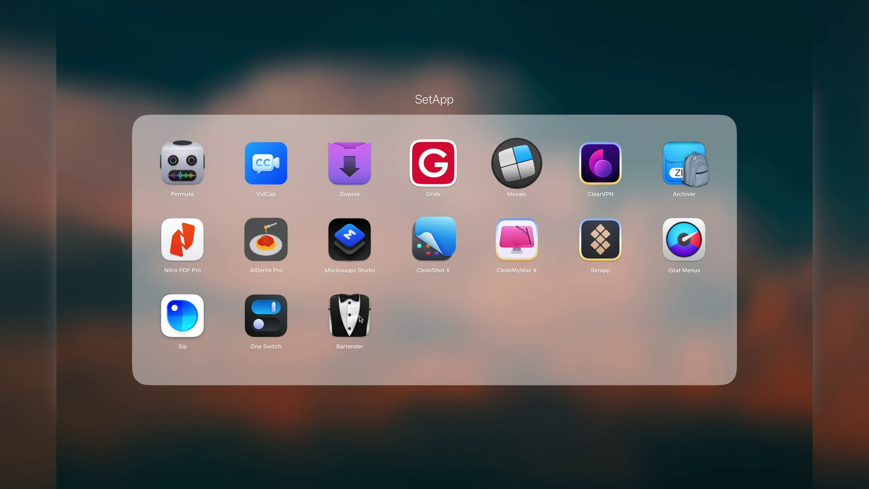
Step: Launch Bartender, view its General settings and open the arrangement of the menu bar items
left_click(361, 319)
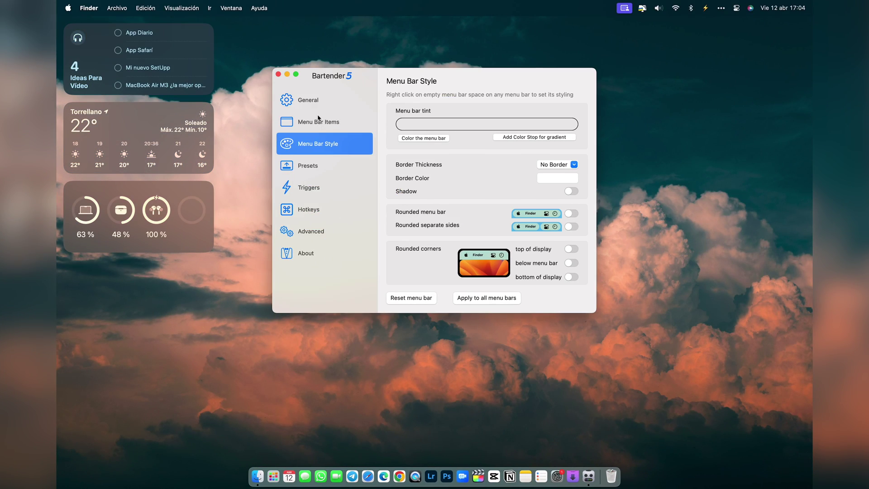
left_click(316, 104)
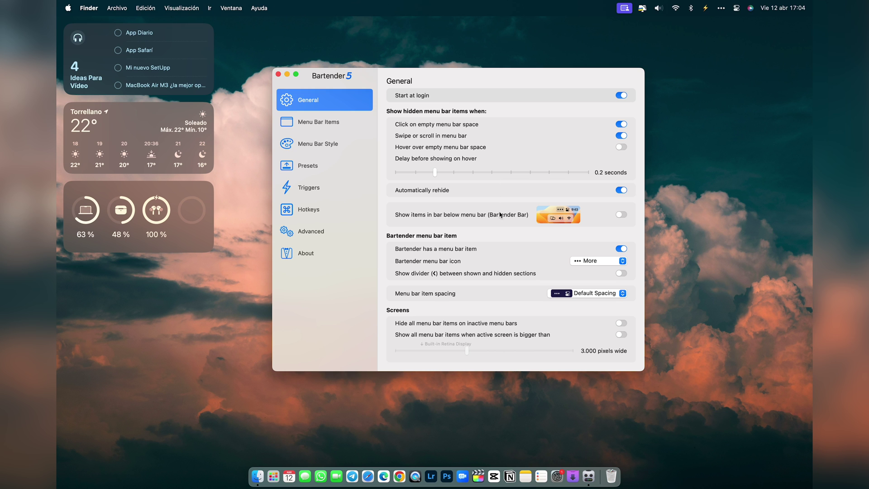
left_click(334, 126)
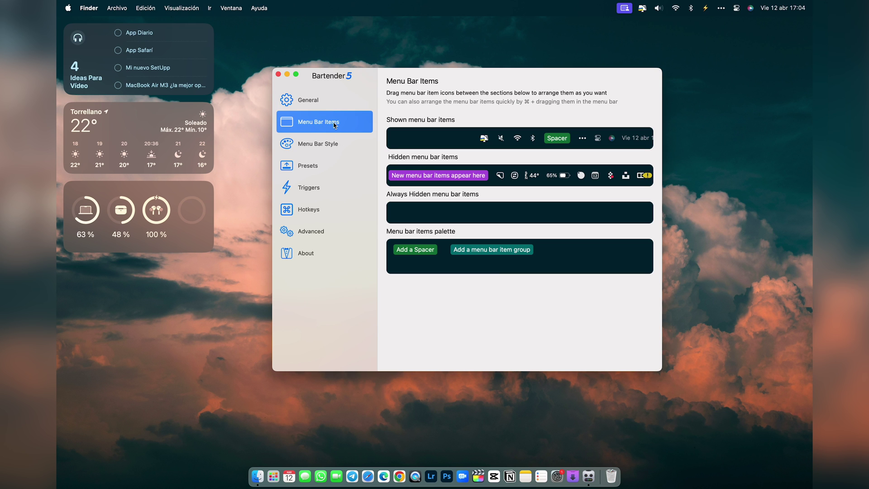
mouse_move(443, 123)
left_mouse_down()
mouse_move(428, 118)
mouse_move(447, 123)
left_mouse_up()
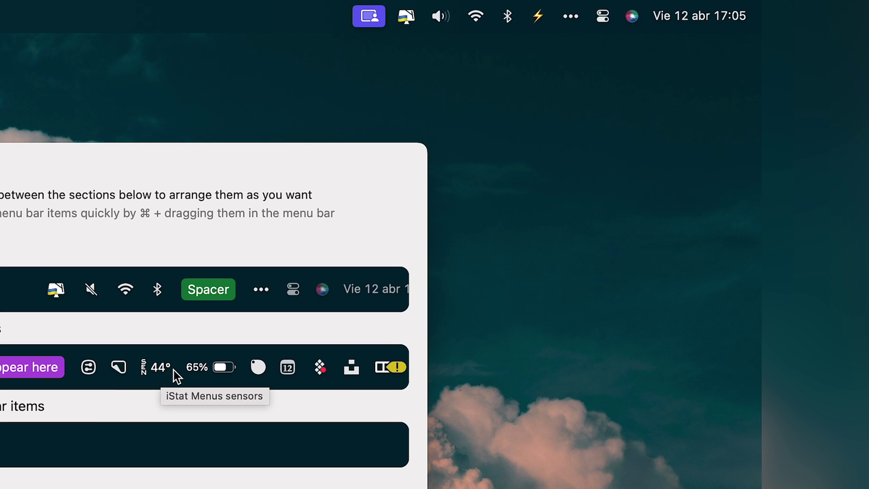
Step: Move the CleanMyMac icon from the shown to the hidden menu bar items and check by revealing and hiding the hidden icons
left_click_drag(56, 289, 392, 369)
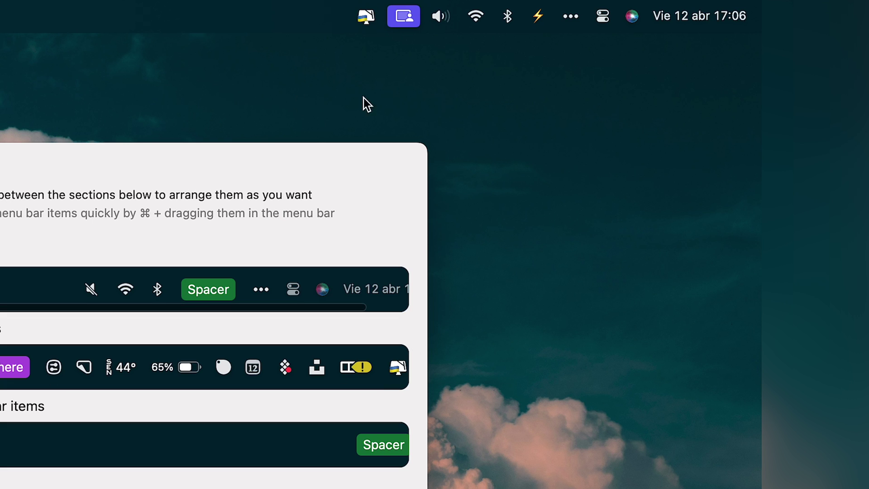
left_click(571, 17)
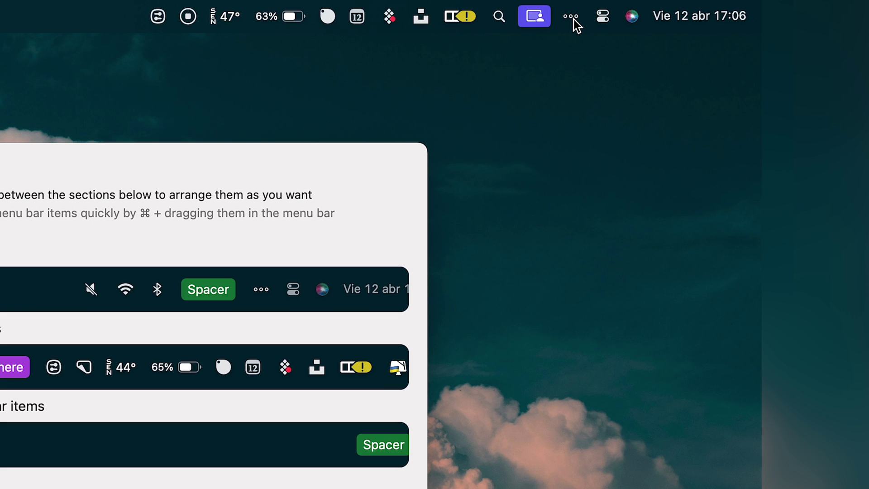
left_click(571, 18)
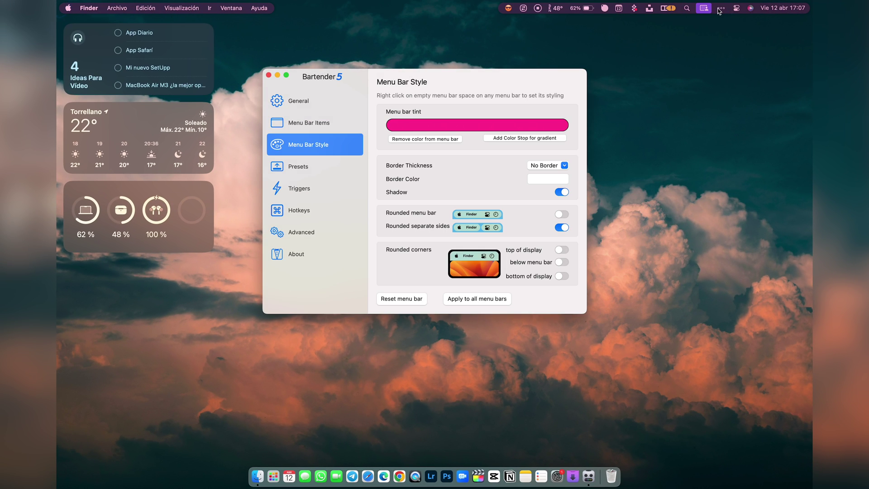
Step: Toggle the hidden icons on the pink-tinted menu bar, leaving them revealed
left_click(720, 9)
left_click(738, 8)
left_click(738, 8)
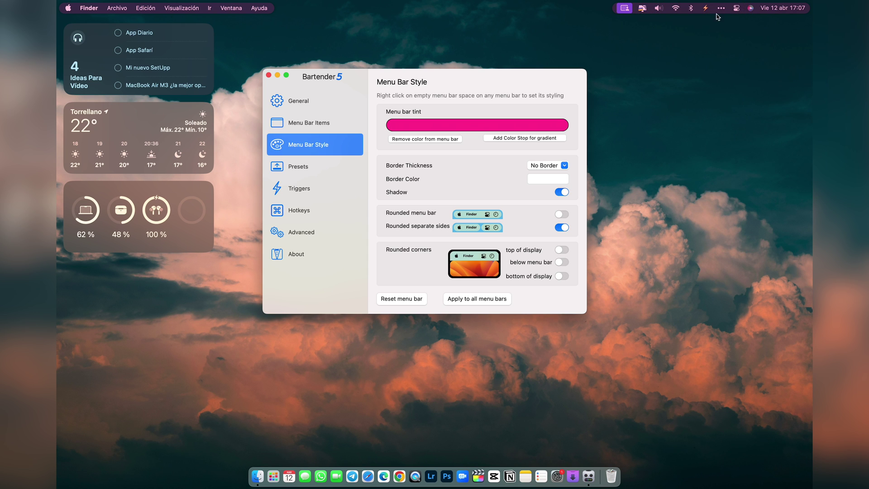
left_click(720, 9)
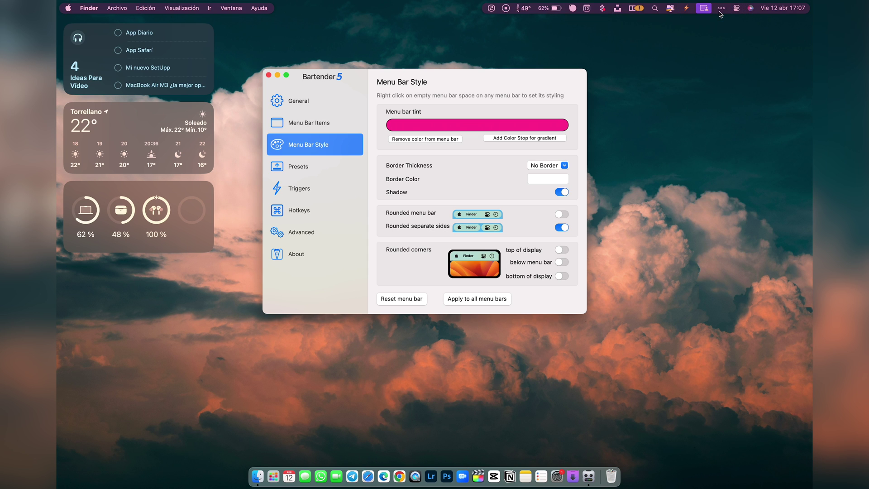
Step: Try the Rounded menu bar style and turn on rounded corners for top of display, below menu bar and bottom of display
left_click(560, 216)
left_click(562, 215)
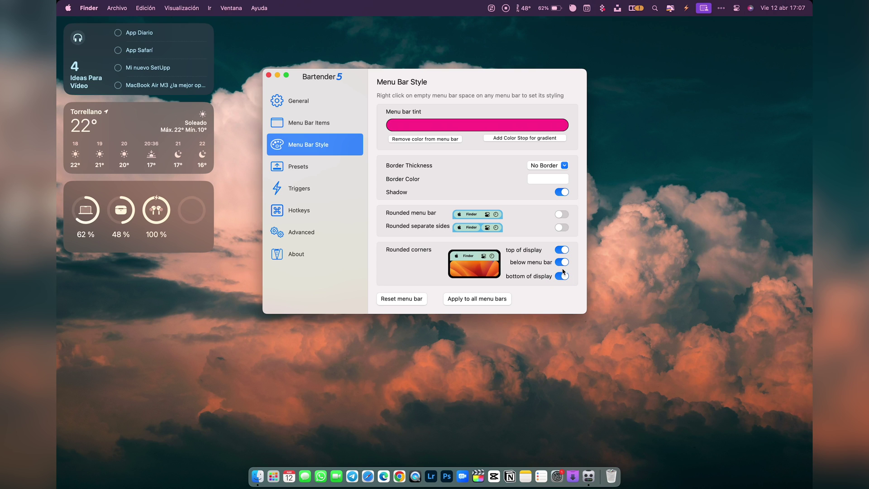
left_click(458, 179)
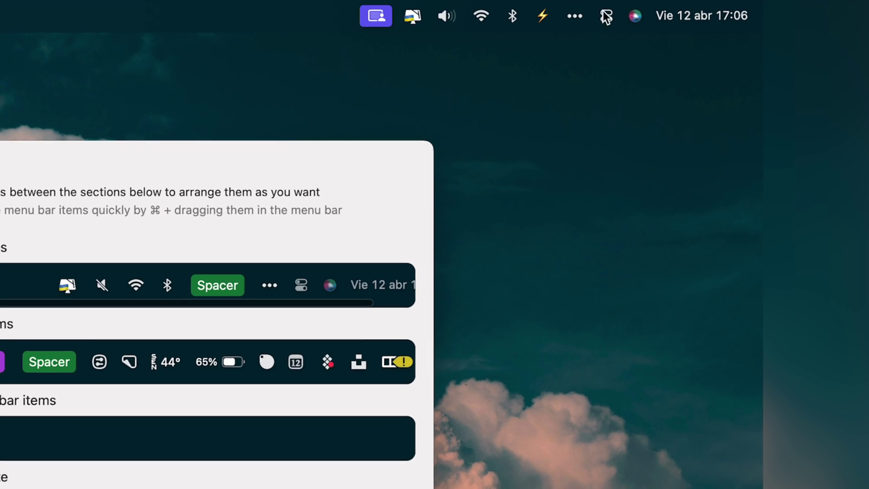
Step: Reveal the hidden menu bar icons beside the Menu Bar Items arrangement and hide them again
left_click(721, 8)
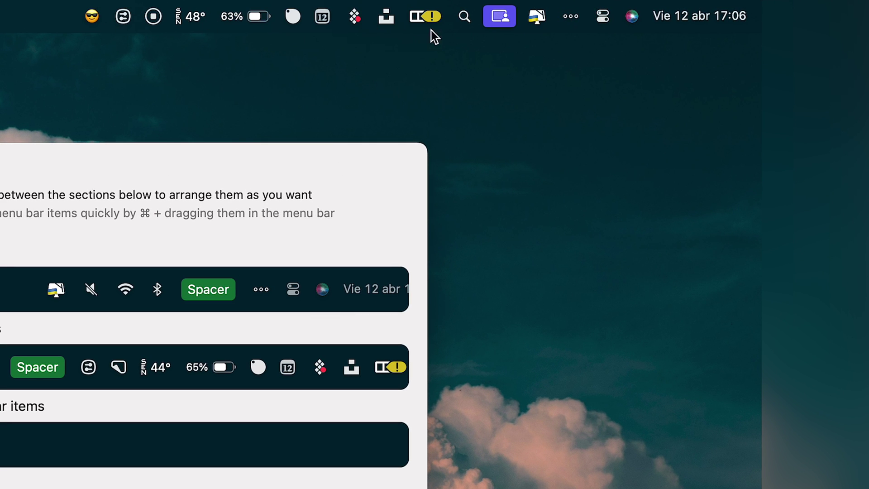
left_click(567, 22)
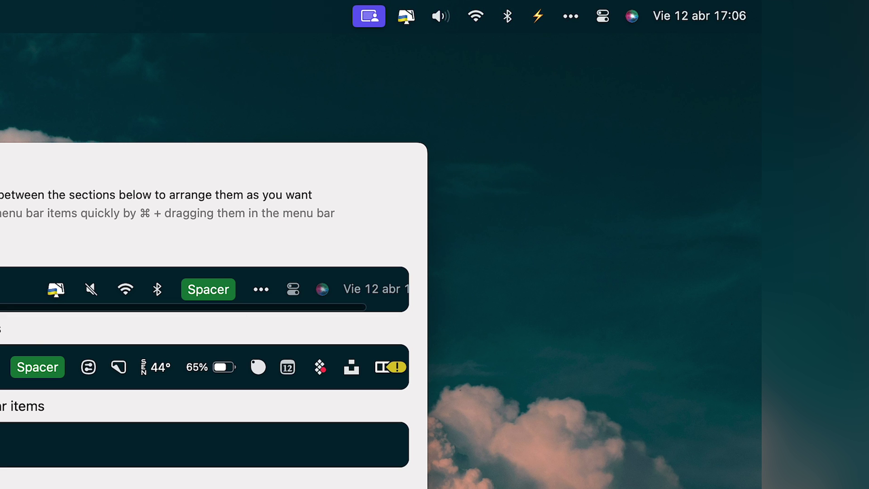
left_click(0, 300)
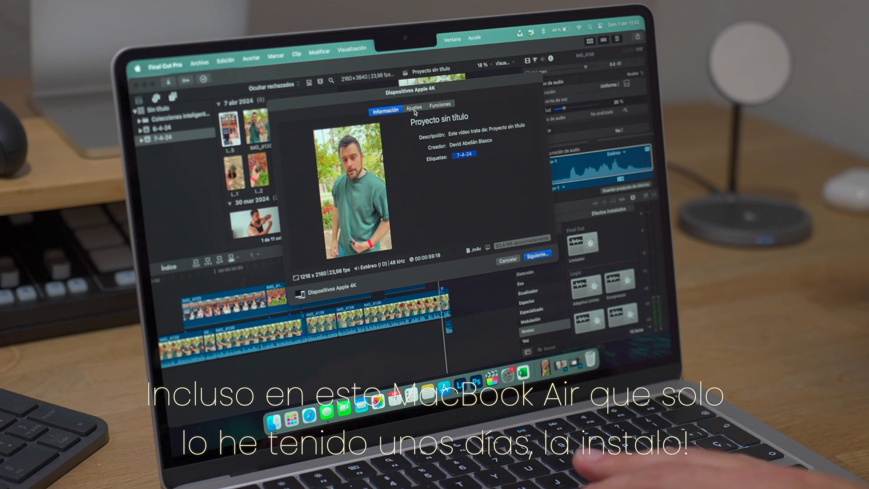
Step: Switch to Final Cut Pro, set the Apple 4K devices export resolution to 2160 x 3840 and choose its video codec
left_click(414, 108)
left_click(471, 156)
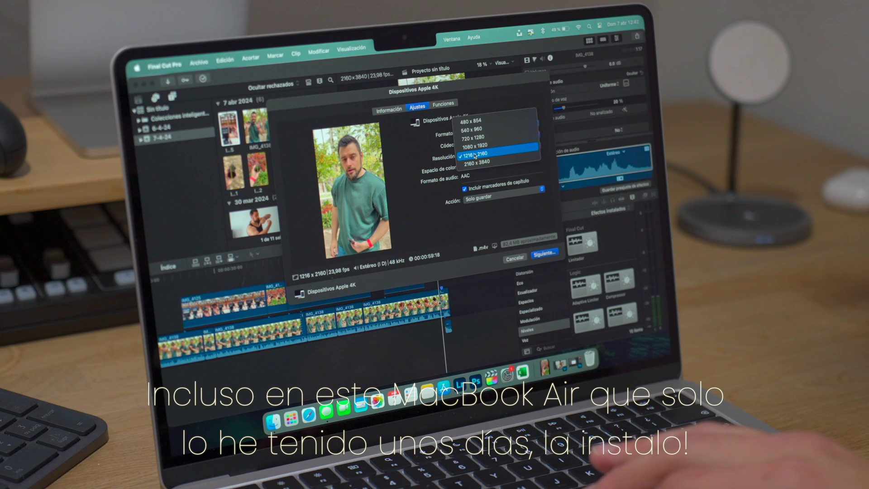
left_click(475, 162)
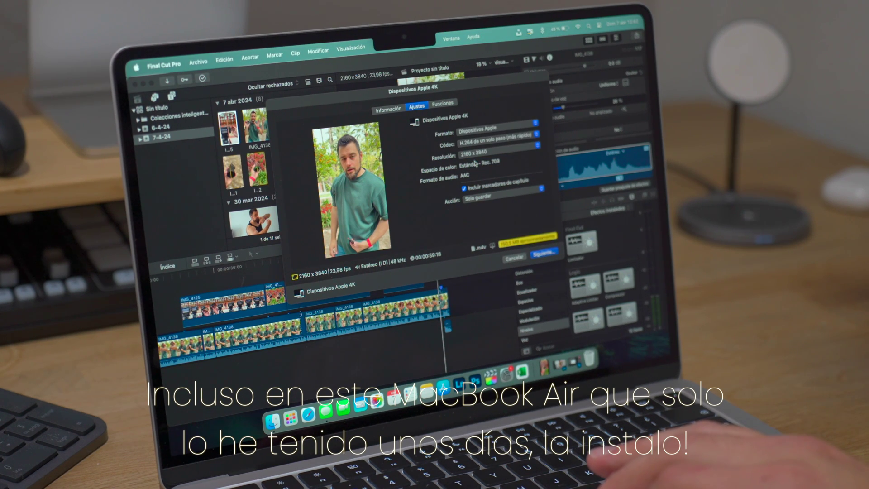
left_click(495, 144)
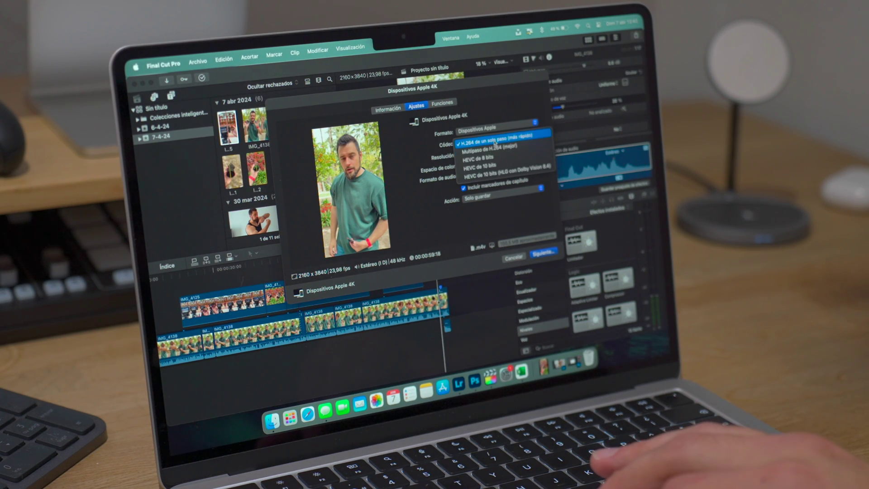
left_click(497, 151)
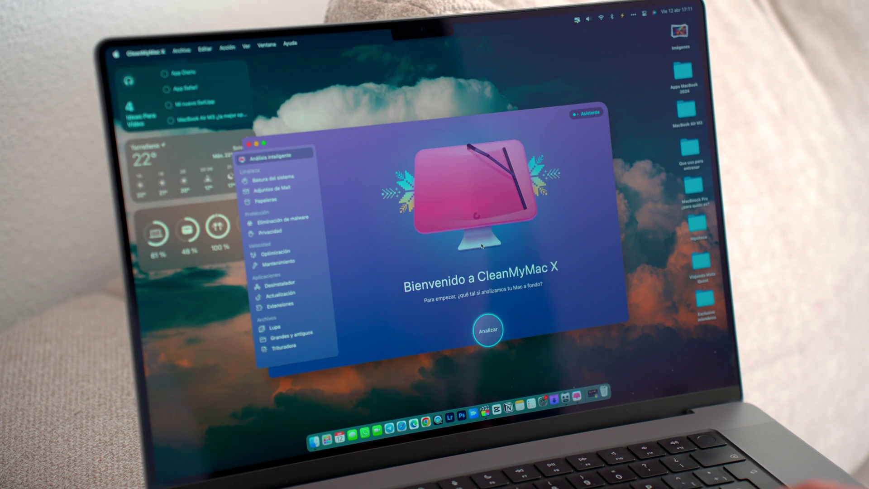
Step: Switch to CleanMyMac X, run the smart analysis of the Mac and open the malware removal module
left_click(492, 338)
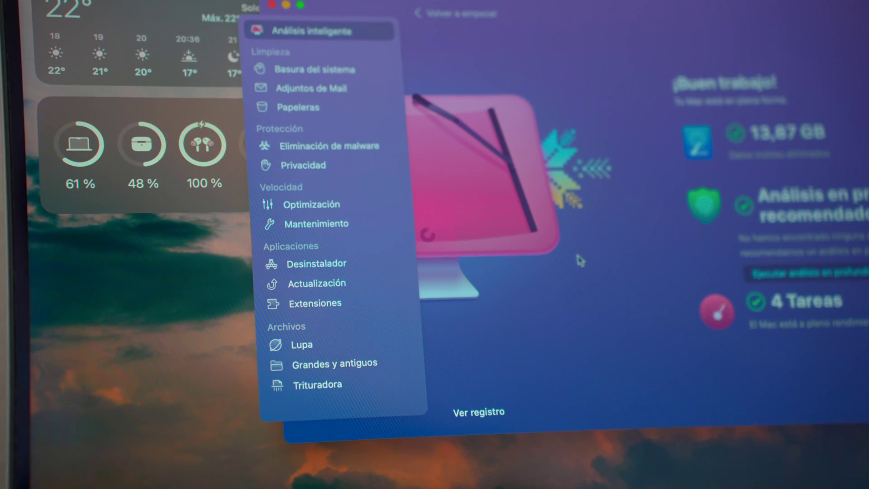
left_click(353, 151)
left_click(728, 398)
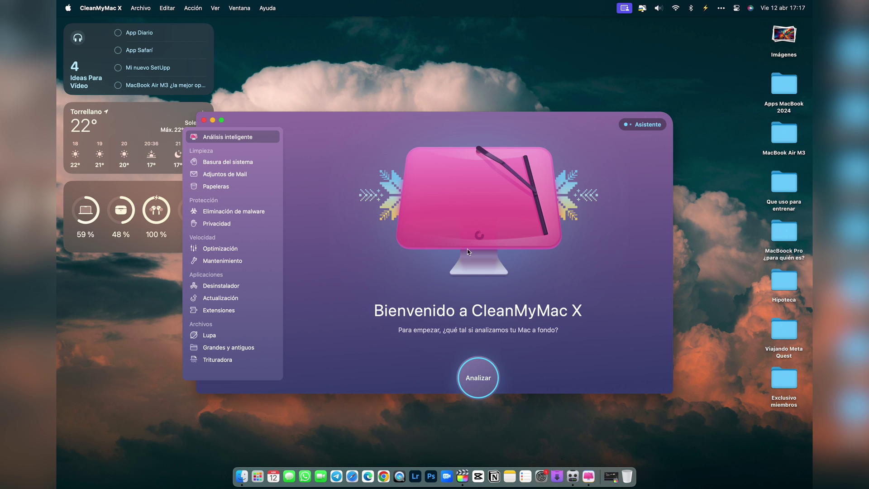
Step: Browse all installed applications in the uninstaller, select zoom.us and remove it
left_click(218, 289)
scroll(492, 268, "down", 5)
scroll(492, 268, "up", 5)
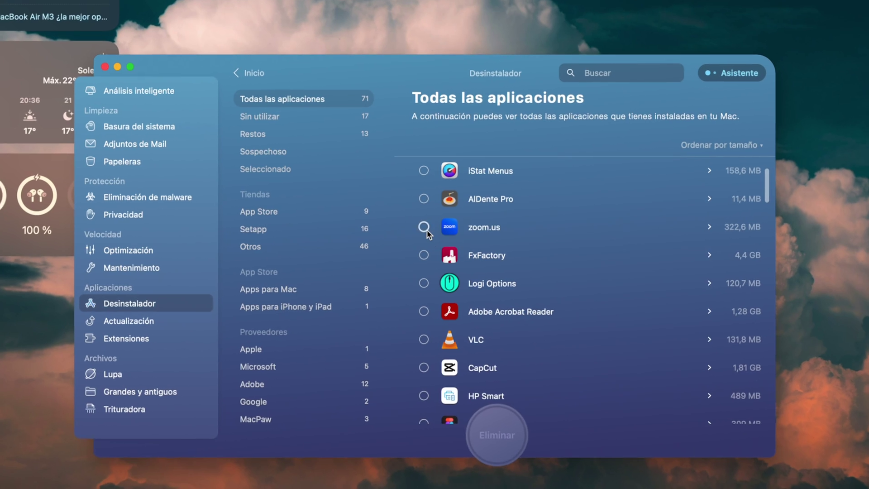
left_click(424, 227)
left_click(497, 435)
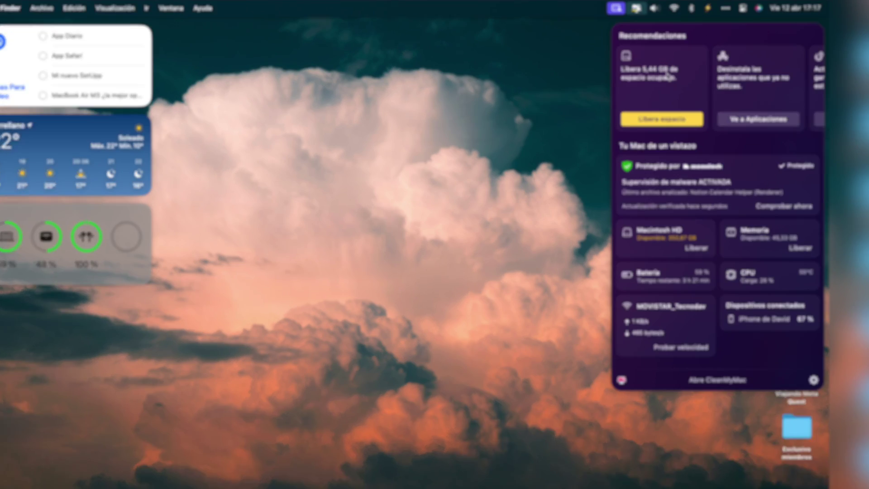
Step: Browse the CleanMyMac menu bar recommendations and start a Wi-Fi speed test
scroll(665, 64, "right", 3)
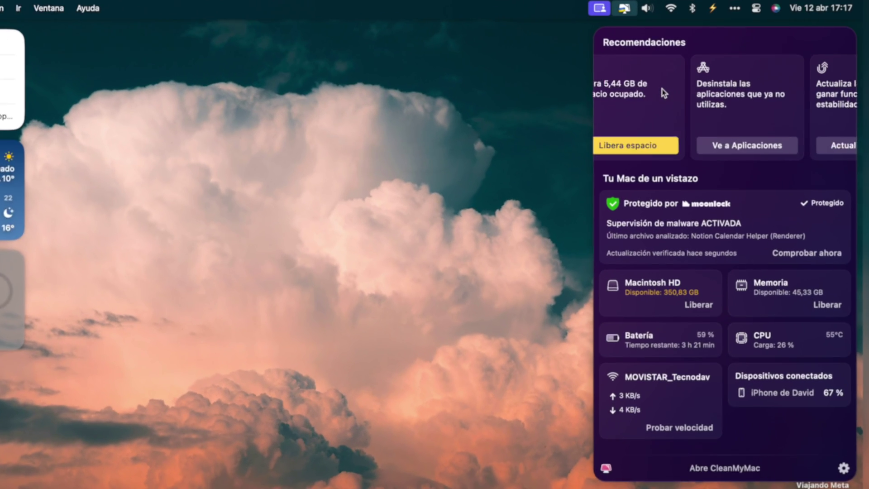
scroll(662, 95, "right", 5)
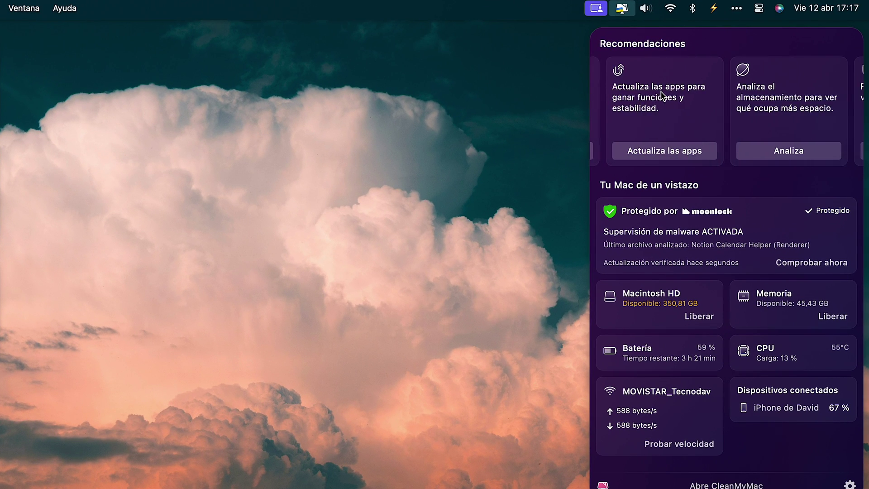
scroll(662, 95, "right", 3)
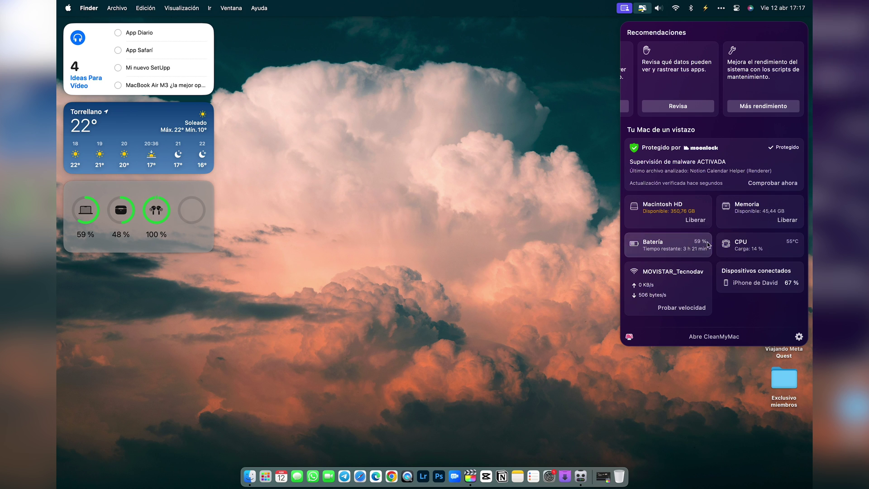
left_click(682, 308)
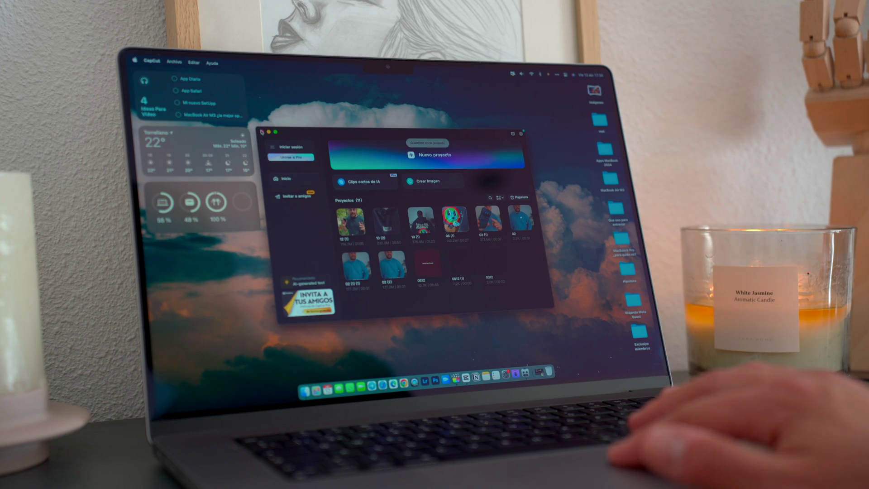
Step: Quit and relaunch CapCut, open the first project, close it and open the 06 (1) project
key("super+q")
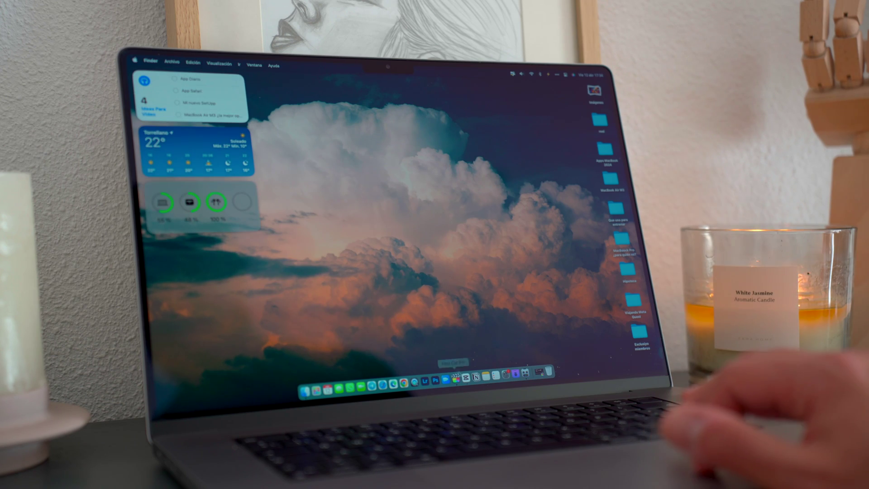
left_click(465, 376)
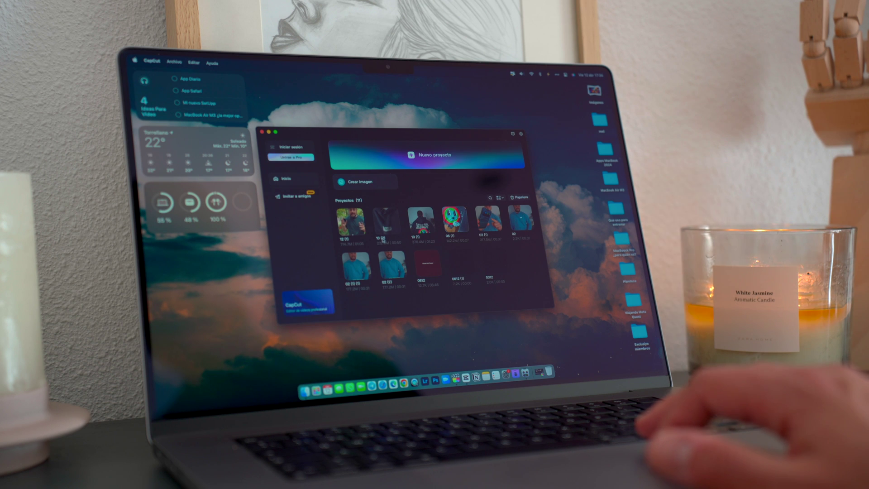
left_click(358, 223)
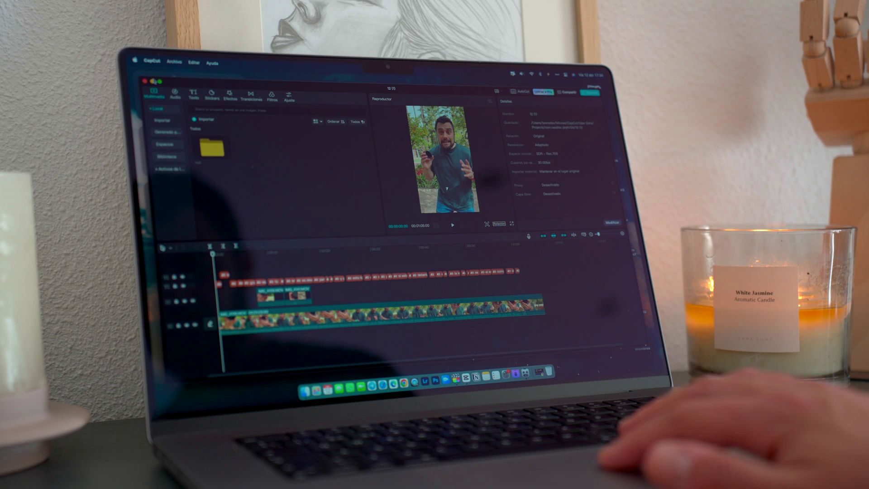
left_click(145, 81)
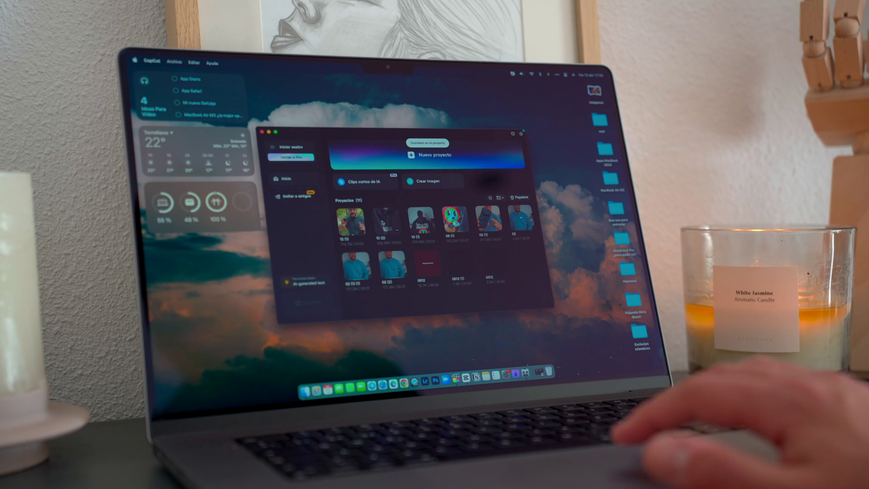
left_click(448, 221)
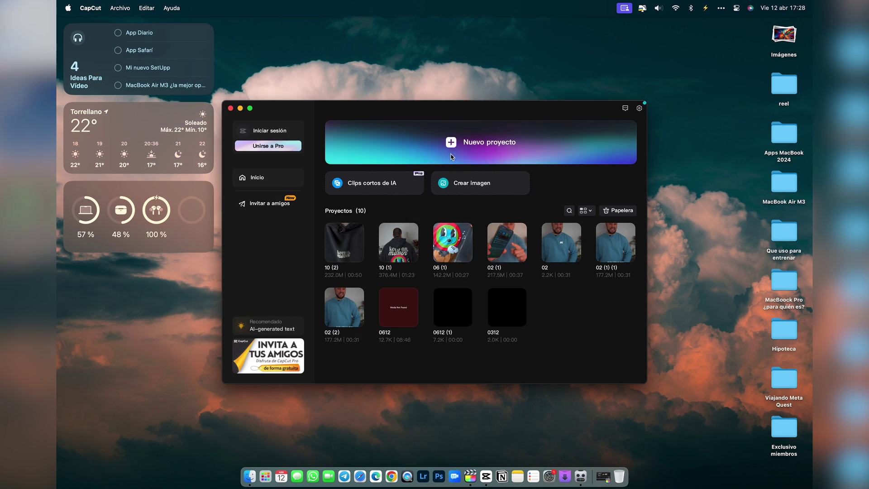
Step: Create a new project, import the reel media folder and place IMG_4138.MOV on the timeline
left_click(451, 157)
left_click(261, 172)
left_click(582, 324)
left_click_drag(156, 134, 185, 351)
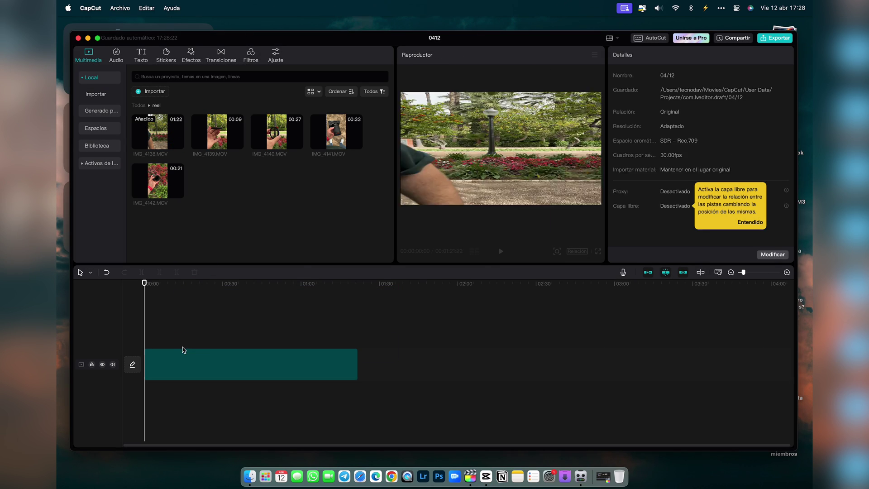
Step: Split IMG_4138.MOV at 00:00:16:25, delete the part before the cut and play the remaining clip
key("Left")
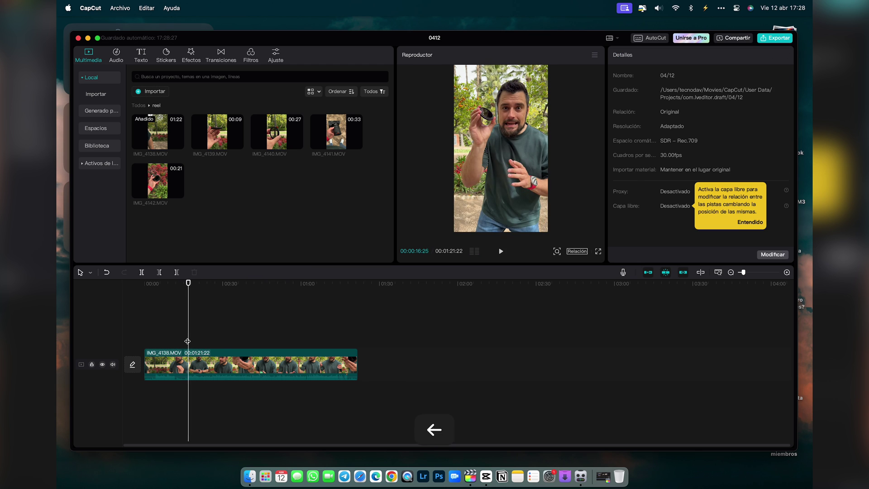
key("cmd+b")
key("Delete")
key("space")
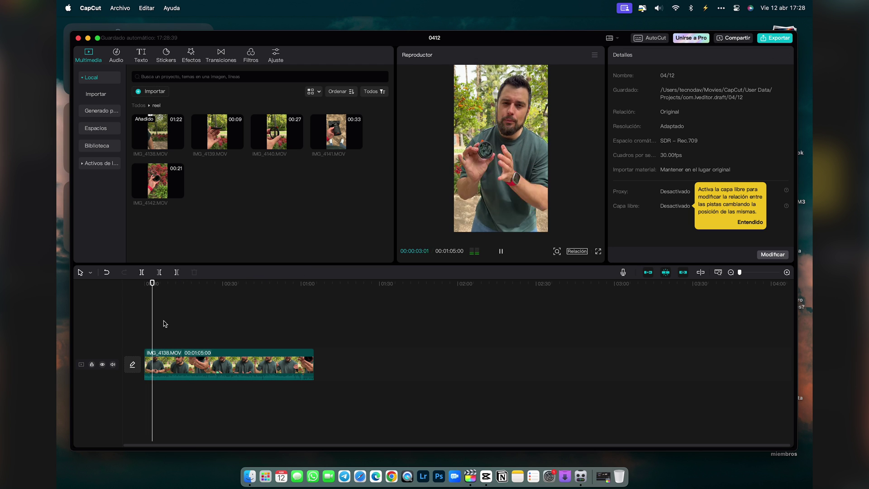
Step: Place IMG_4139.MOV on a track above the main clip at about 7 seconds and play that section
left_click(210, 128)
left_click_drag(209, 128, 170, 323)
key("space")
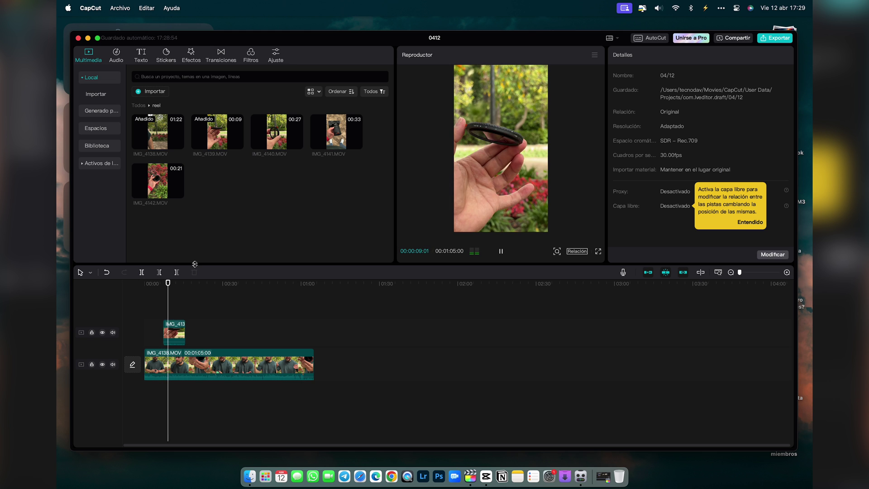
key("w")
Step: Add IMG_4141.MOV right after the IMG_4139.MOV overlay, trim its start and cut off its end at 00:00:17:10
left_click_drag(353, 131, 201, 333)
key("super+b")
key("Delete")
key("space")
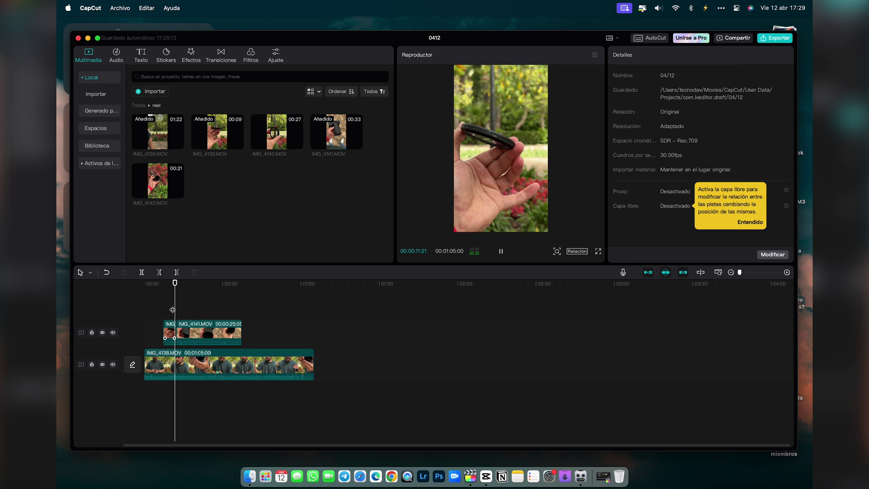
key("super+b")
key("Delete")
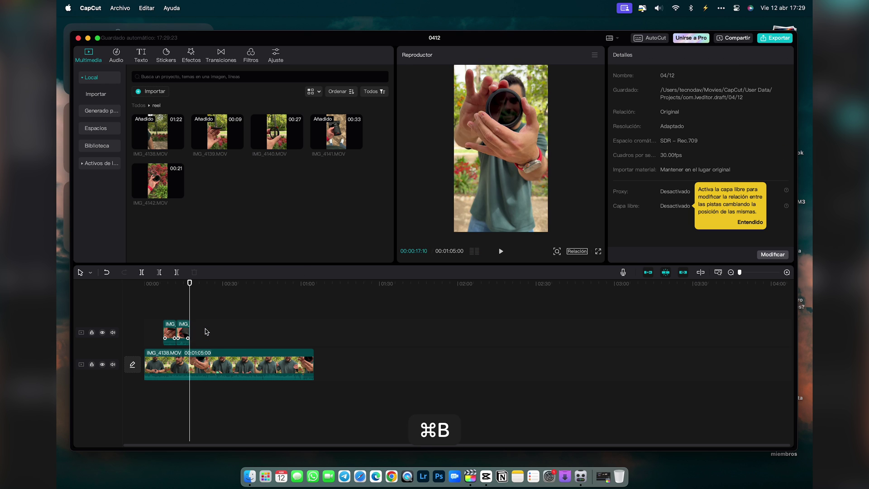
Step: Create automatic subtitles for the video with Español (Latinoamérica) as the source language
left_click(141, 54)
left_click(261, 167)
scroll(244, 195, "down", 5)
left_click(254, 210)
left_click(261, 210)
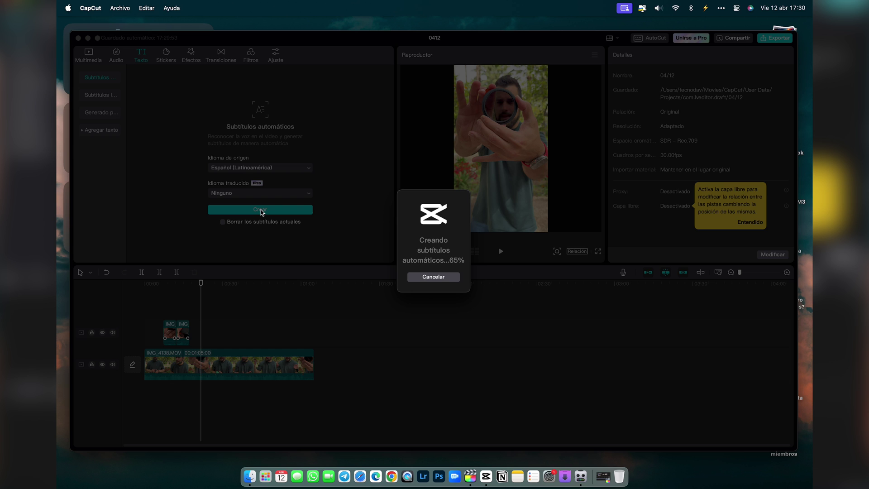
Step: Apply a Caption text template to all the subtitles and play the video from near its start
scroll(703, 184, "down", 10)
scroll(725, 184, "down", 5)
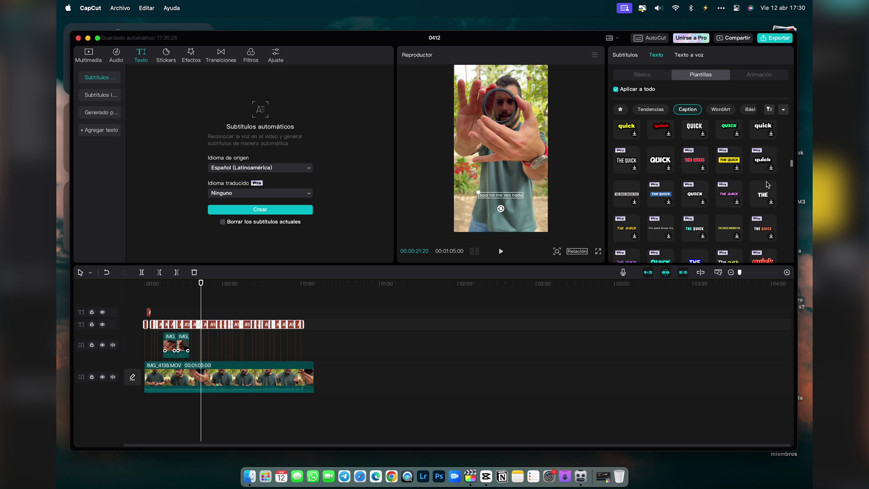
left_click(148, 302)
key("space")
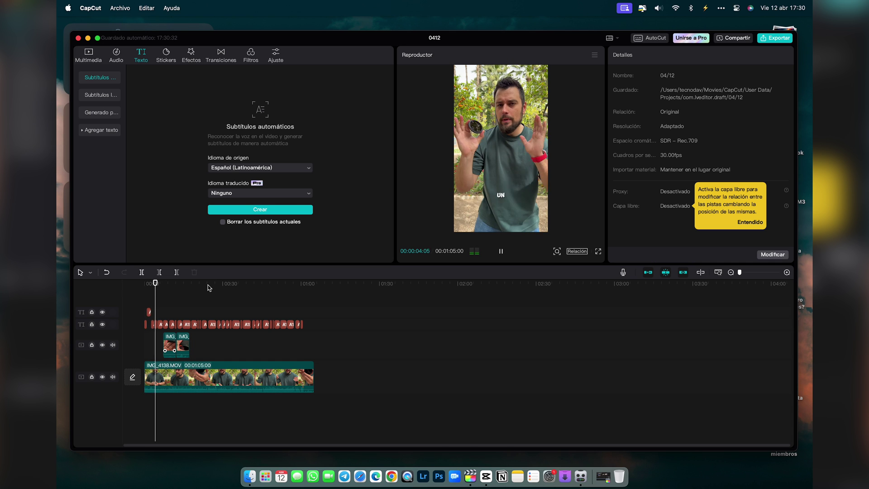
Step: Export the 0412 video in 4K with the Más alto bit rate
key("super+e")
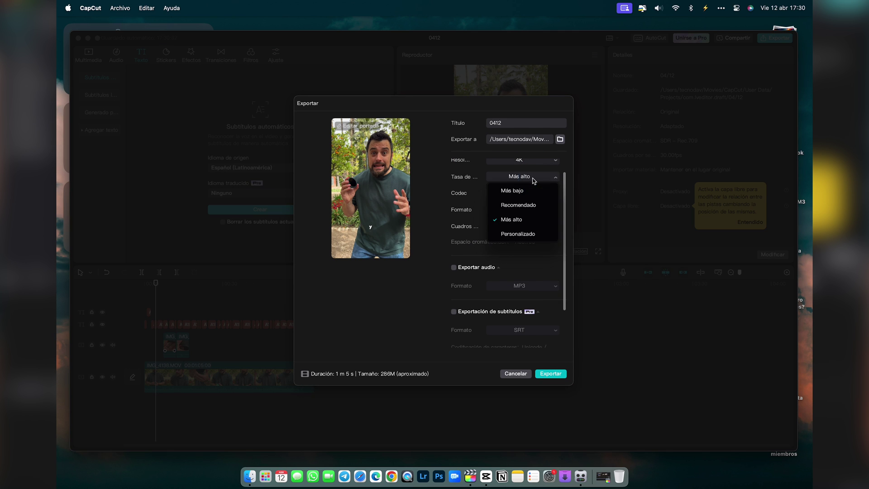
left_click(508, 298)
left_click(550, 374)
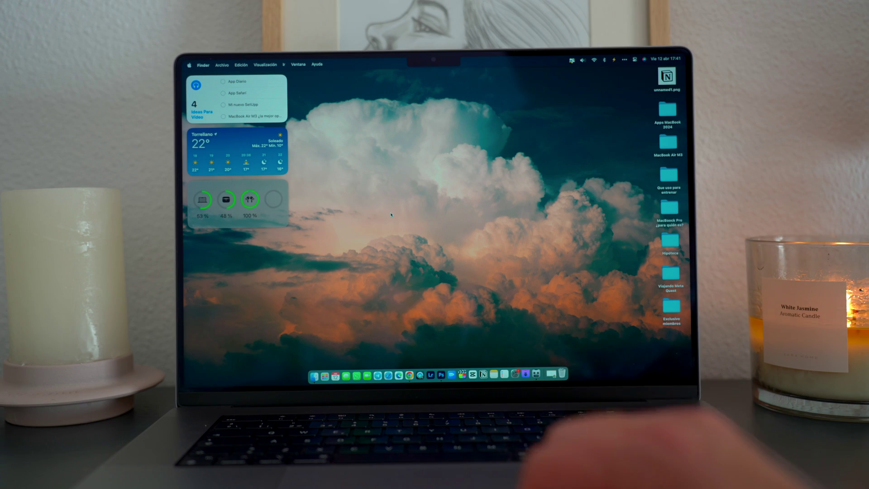
Step: Open Unsplash Wallpapers from the hidden menu bar items and look through its settings, wallpaper history and collections
left_click(626, 59)
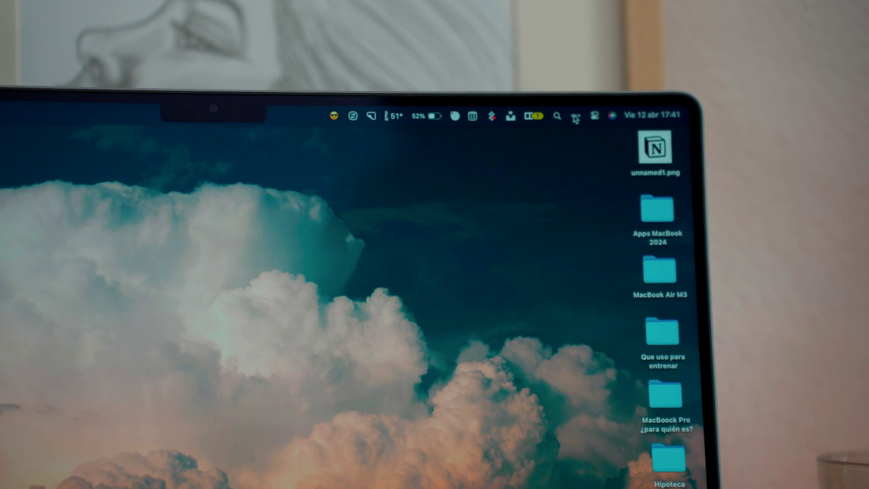
left_click(512, 117)
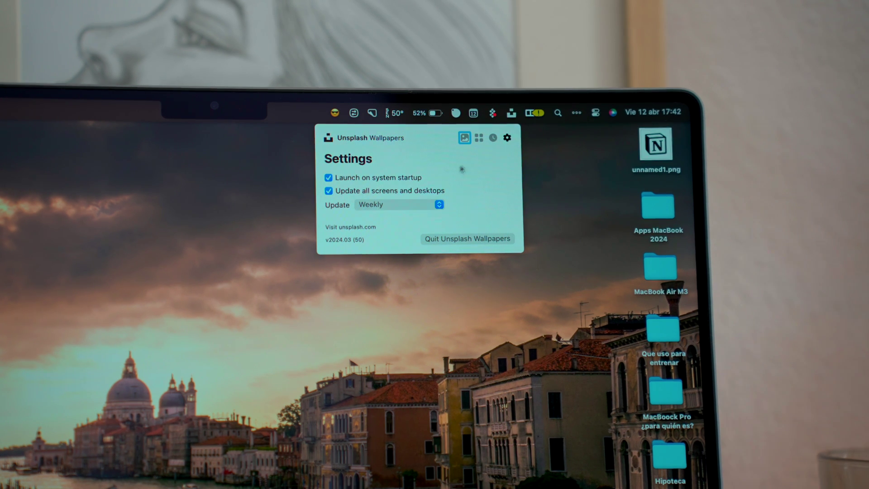
left_click(493, 139)
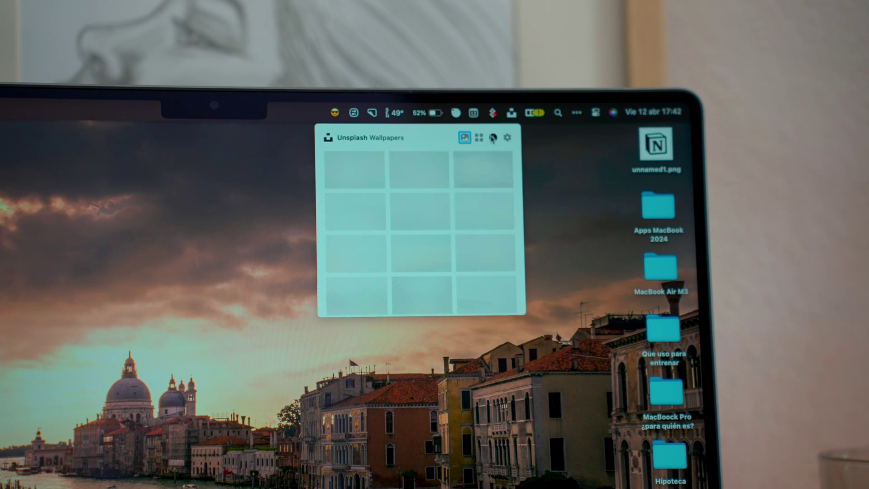
left_click(479, 138)
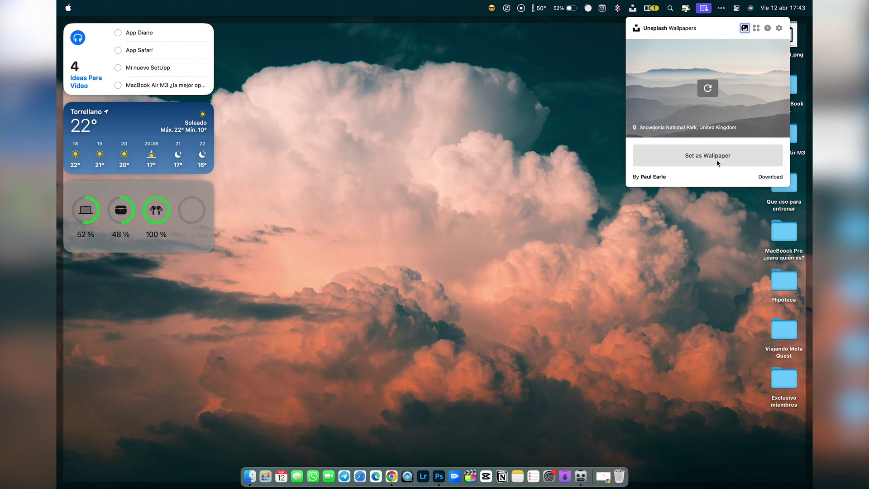
Step: Set the Snowdonia National Park photo as the wallpaper, then replace it with another photo from Unsplash
left_click(718, 162)
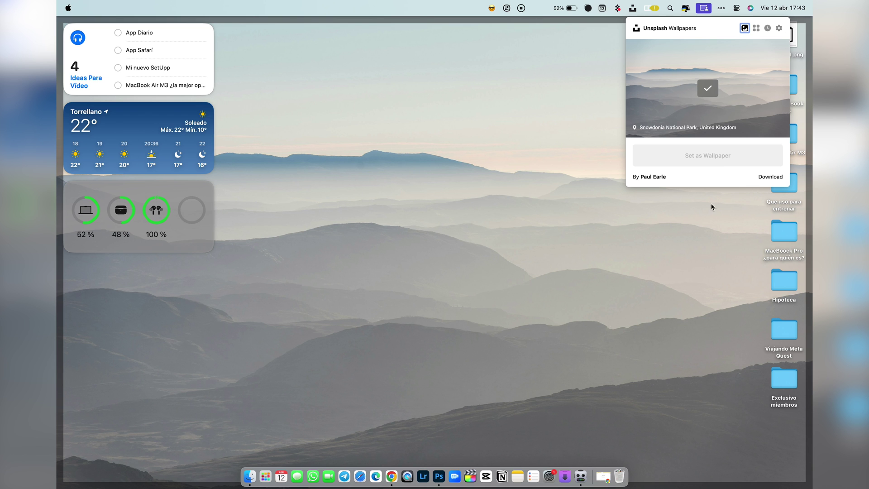
left_click(714, 89)
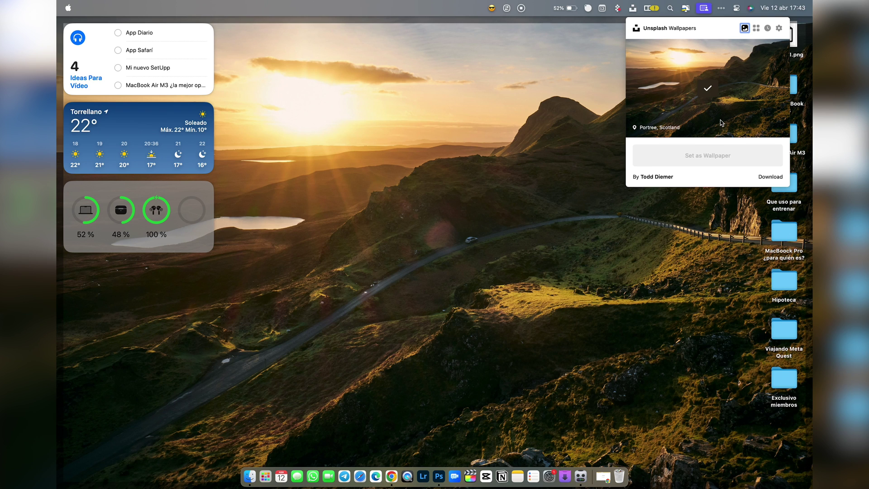
Step: Set the pink clouds photo from the wallpaper history as the desktop wallpaper and close Unsplash Wallpapers
left_click(768, 29)
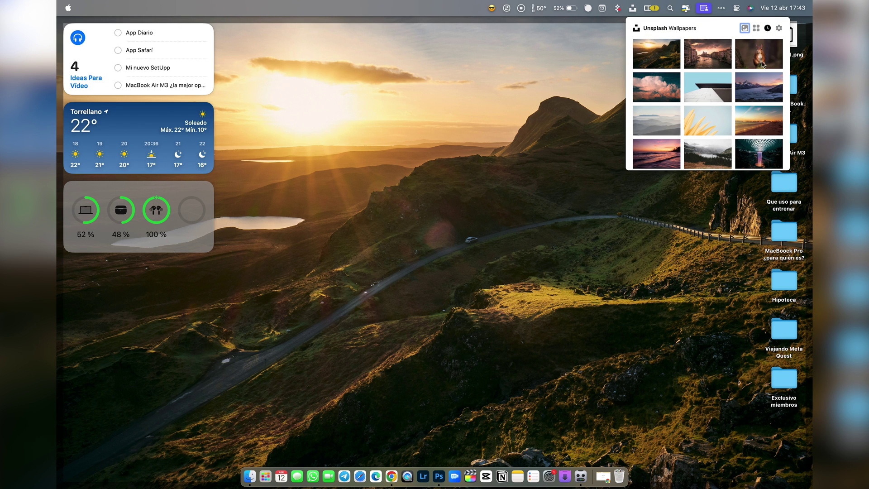
left_click(679, 97)
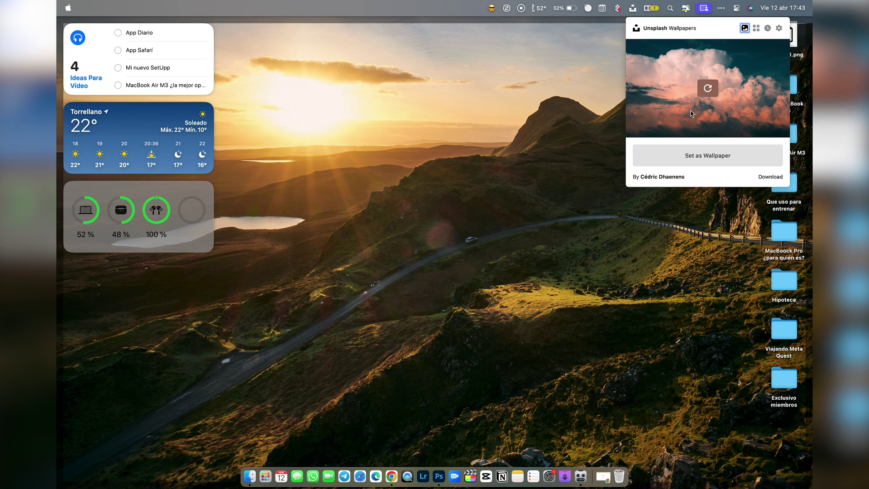
left_click(719, 157)
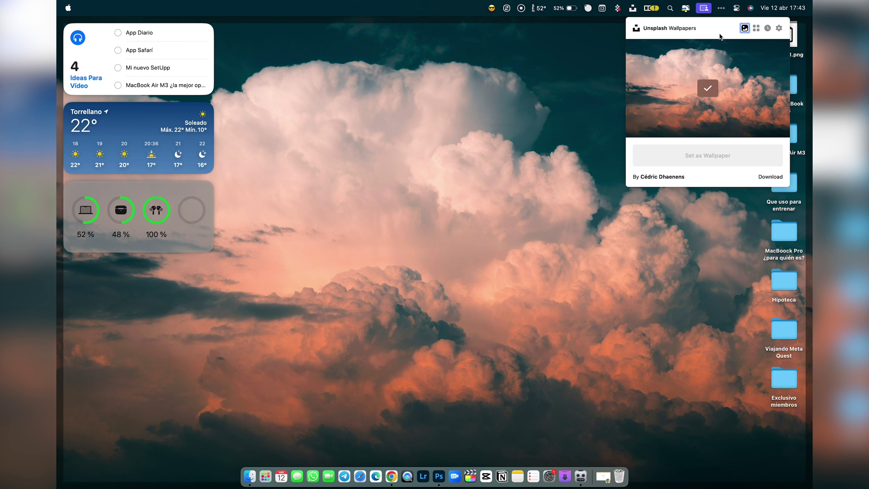
left_click(684, 254)
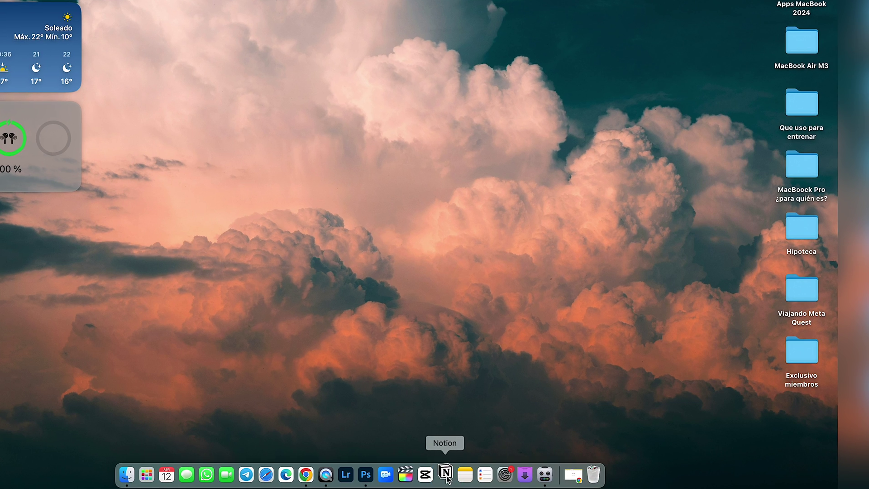
Step: Switch to Notion and open the Episodio 55 page from the Podcast page
left_click(446, 476)
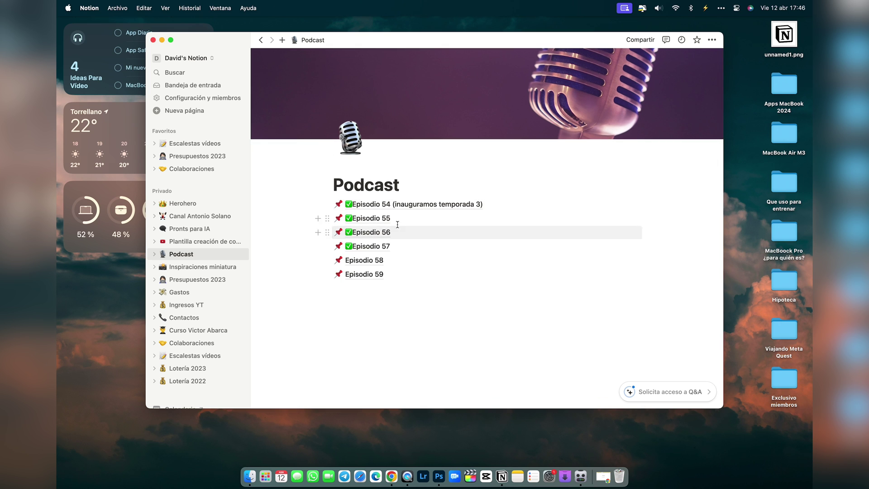
left_click(378, 220)
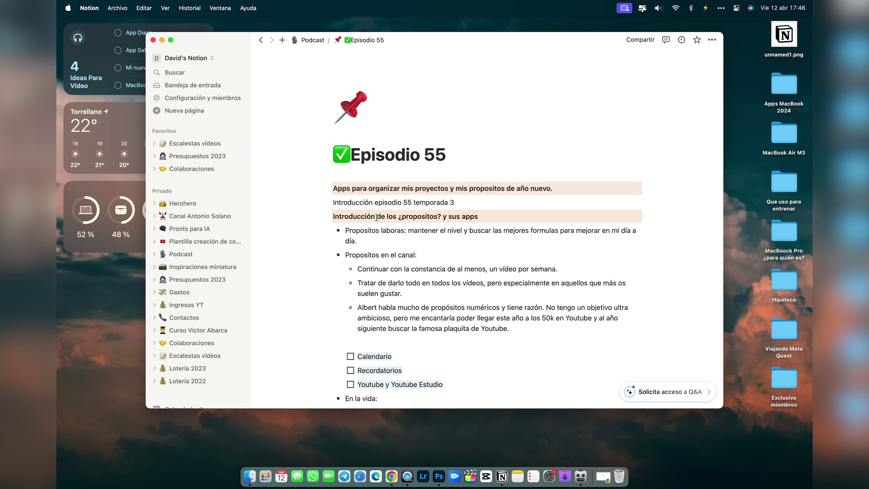
Step: Tick the Calendario, Recordatorios and Youtube y Youtube Estudio items under the channel goals
scroll(377, 218, "down", 3)
scroll(376, 218, "down", 2)
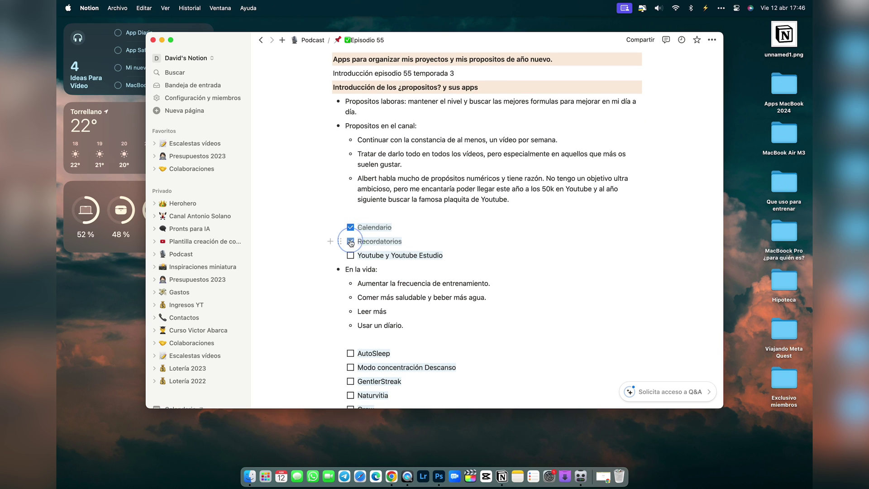
left_click(351, 256)
scroll(351, 262, "down", 3)
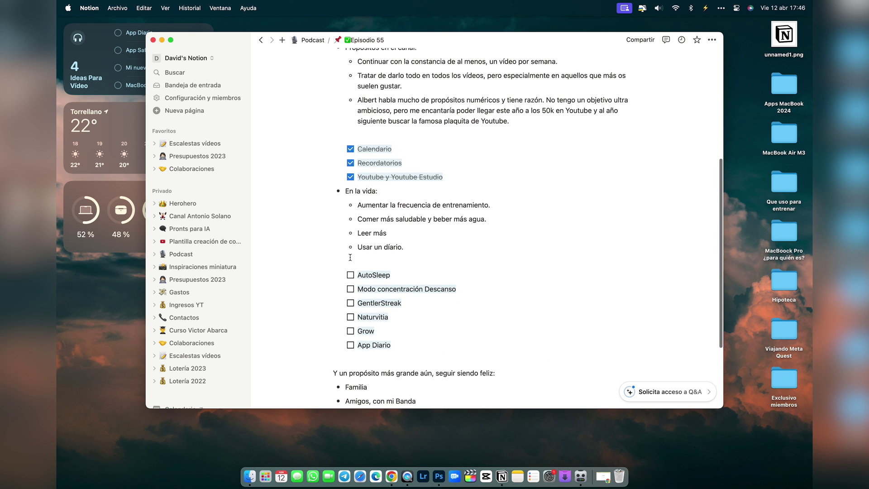
Step: Tick AutoSleep, Modo concentración Descanso, GentlerStreak, Naturvitia, Grow and App Diario in the life goals checklist
left_click(351, 276)
left_click(351, 290)
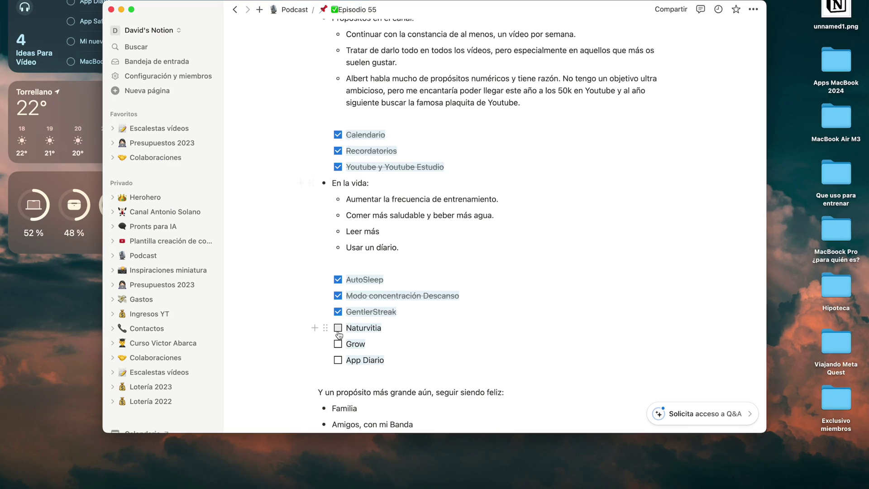
left_click(351, 316)
left_click(350, 331)
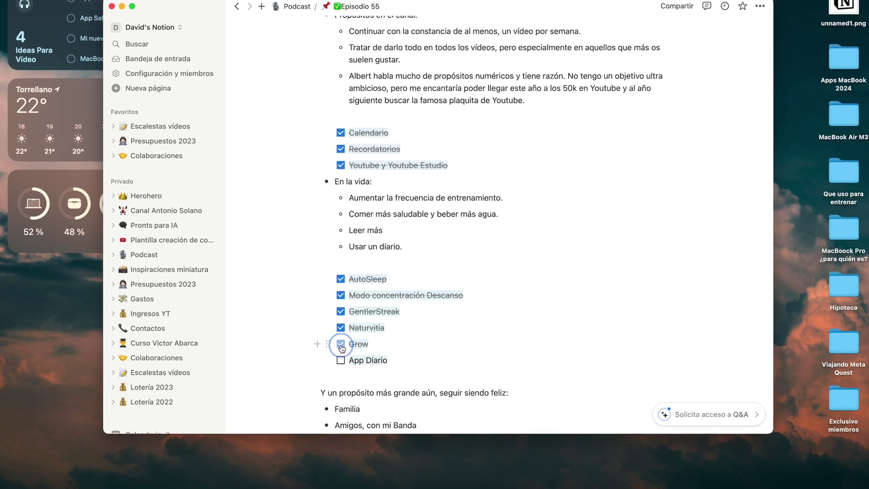
left_click(345, 361)
scroll(355, 361, "down", 3)
scroll(355, 344, "up", 10)
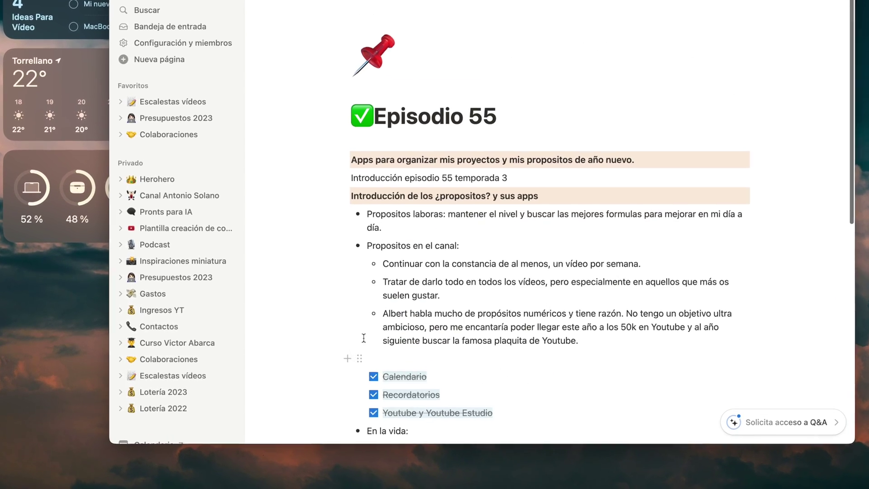
Step: Go back from Episodio 55, open the Herohero page and expand the window to full screen
key("super+bracketleft")
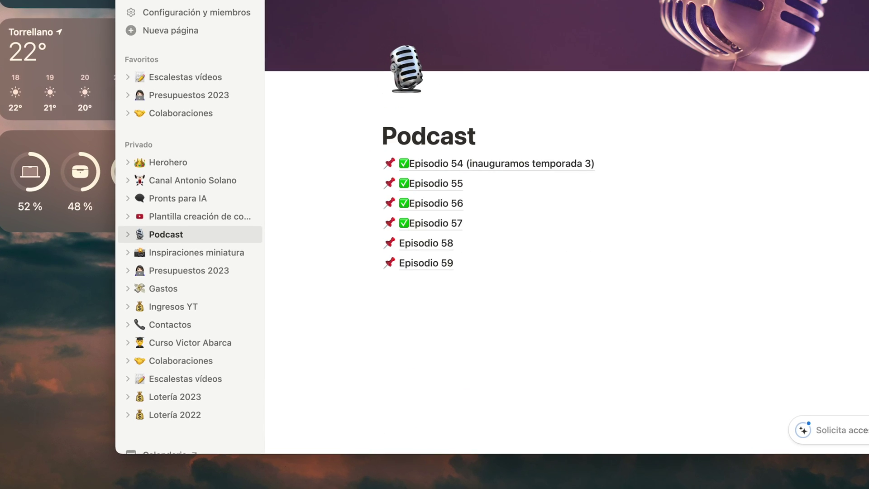
left_click(462, 239)
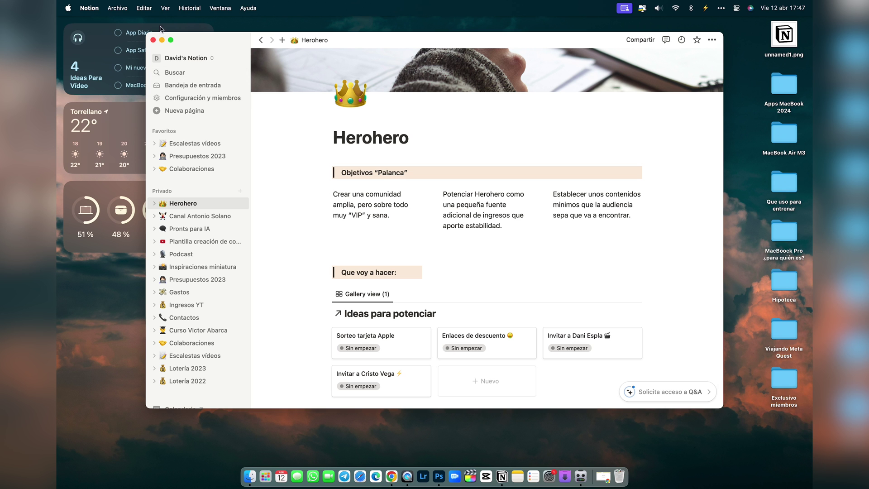
left_click(171, 40)
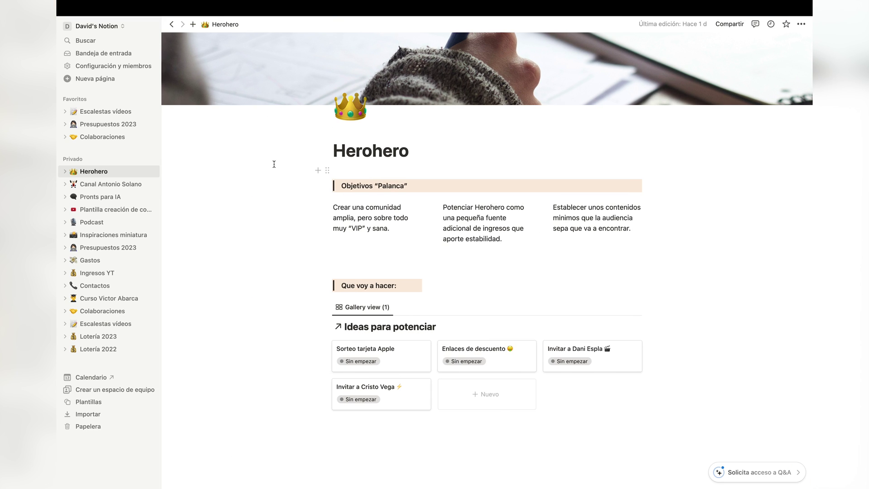
Step: Set the Enlaces de descuento card's status to En progreso and start an empty line below the ideas gallery
scroll(322, 205, "down", 1)
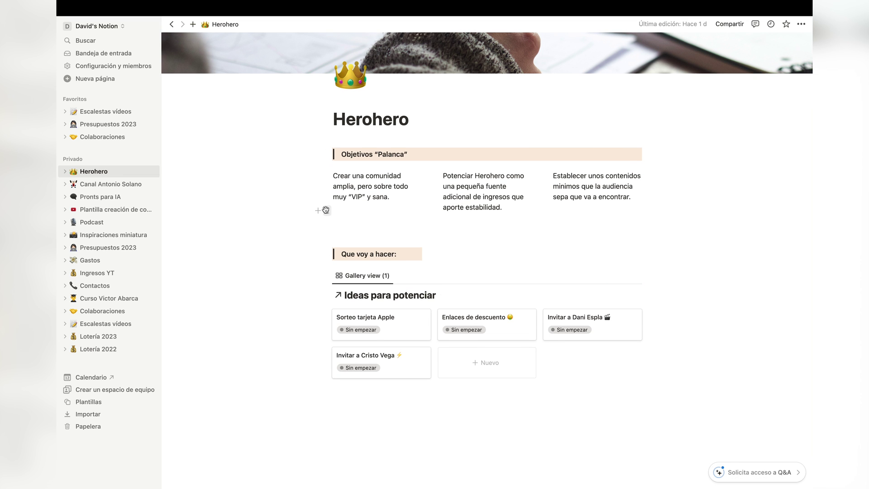
left_click(289, 215)
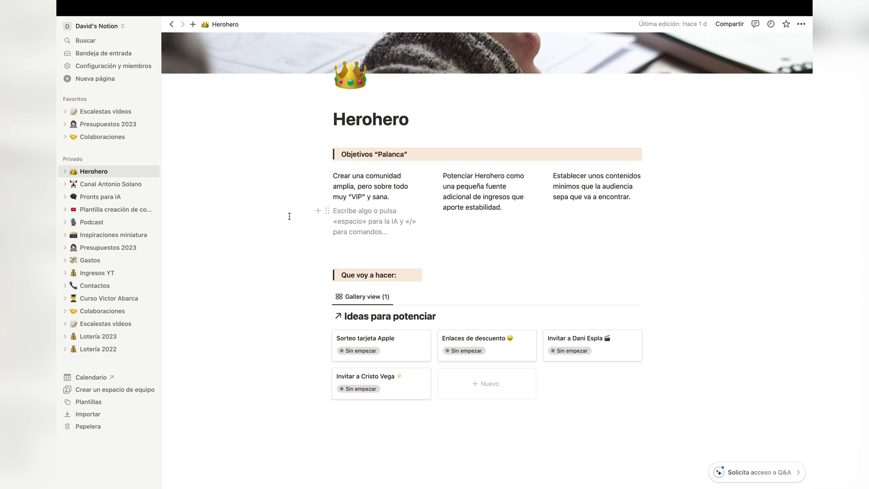
scroll(289, 216, "down", 2)
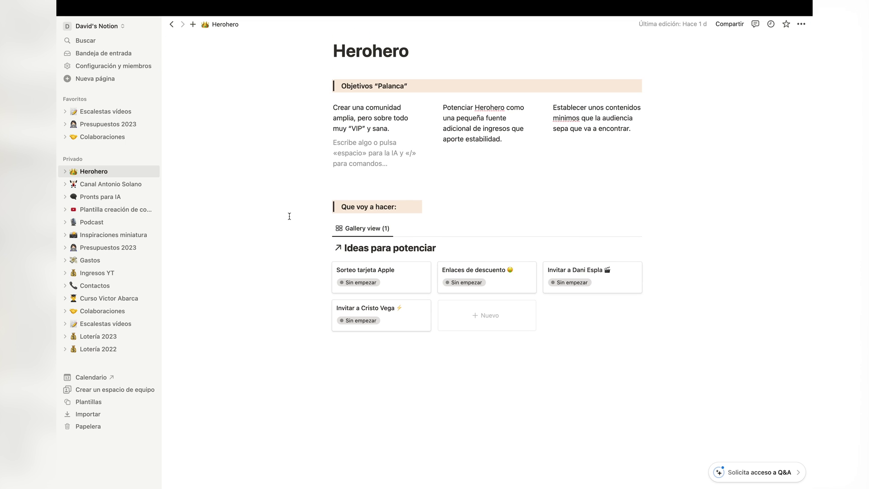
left_click(414, 411)
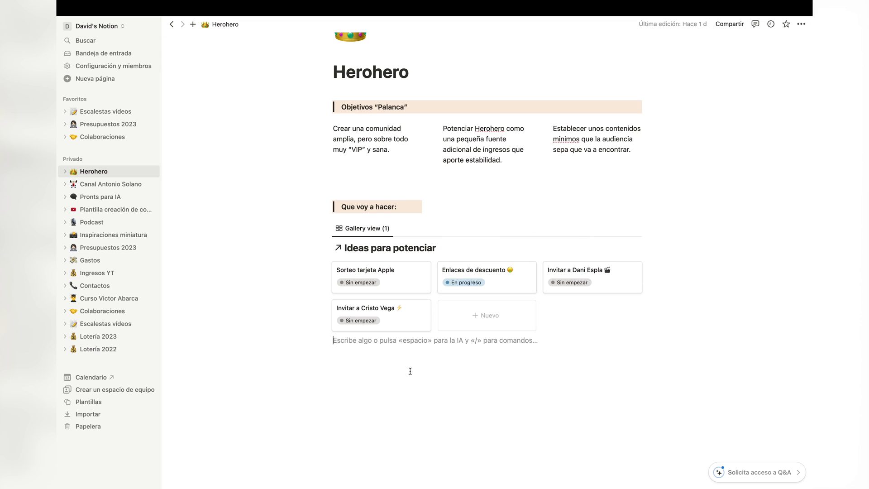
Step: Write "OS DEJO EN LA DESCRIPCIÓN UN ENLACE PARA TENER" below the ideas gallery and continue on a new line with "LA SUSCRIPCIÓN"
type("OS DEJO EN LA DESCRIPCIÓN UN ENLACE PARA TENER")
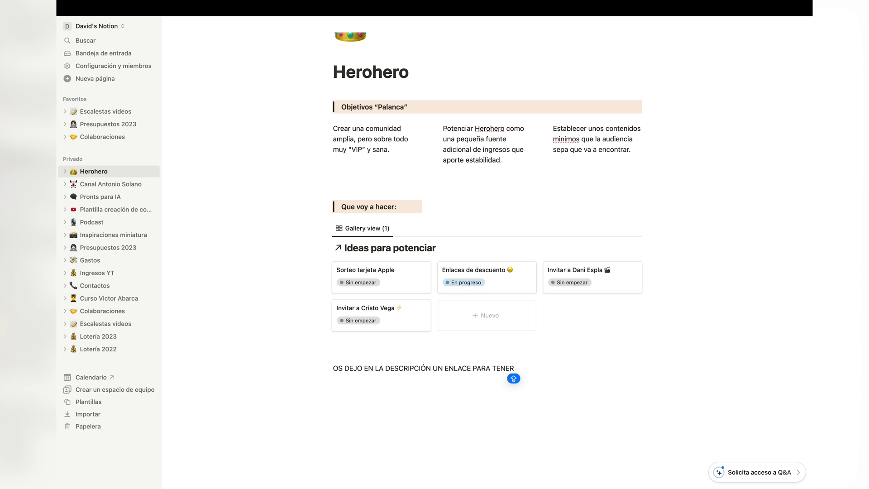
type("AAAAA")
key("Return")
type("LA SUSCRIPCIÓN")
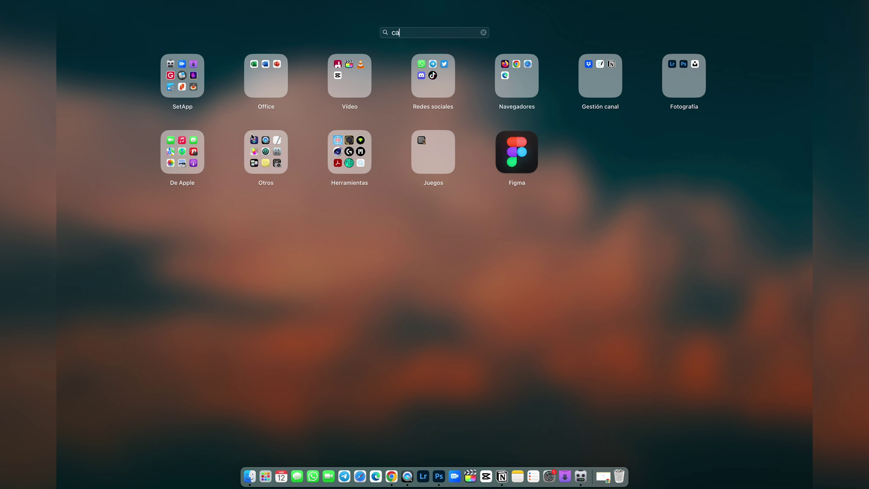
Step: Search the installed applications for "calen" and launch Notion Calendar
type("len")
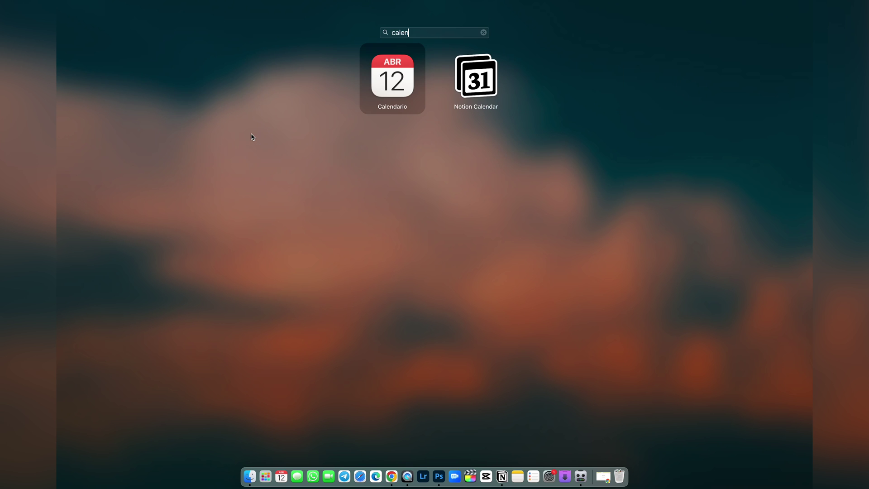
left_click(494, 93)
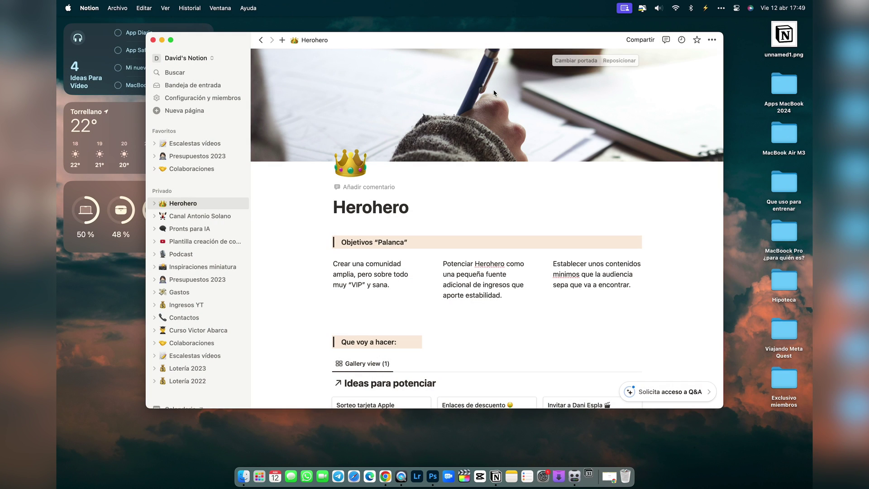